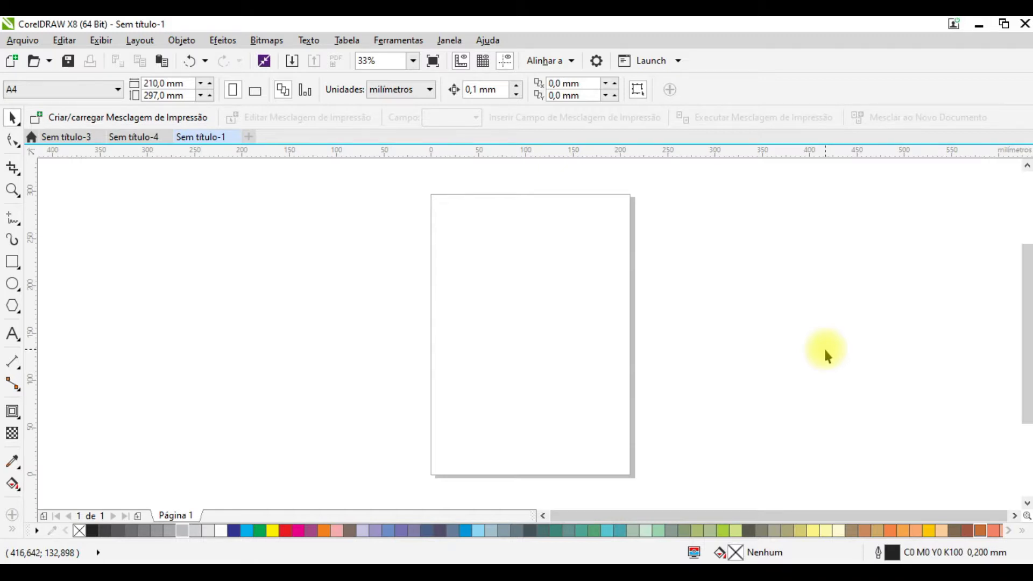
- Add the artistic text "15" on the page and enlarge it to about 256 pt
left_click(12, 335)
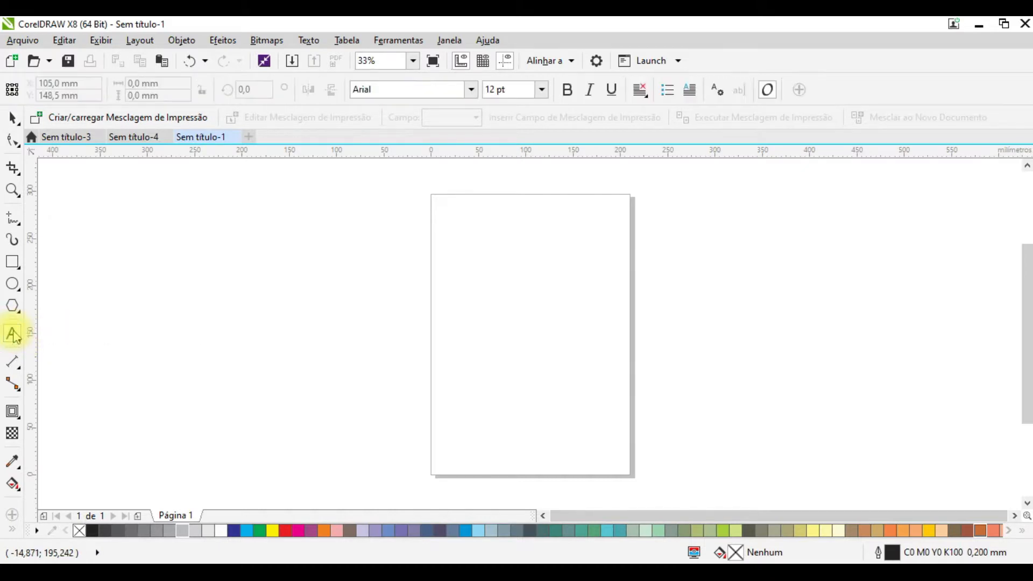
left_click(455, 267)
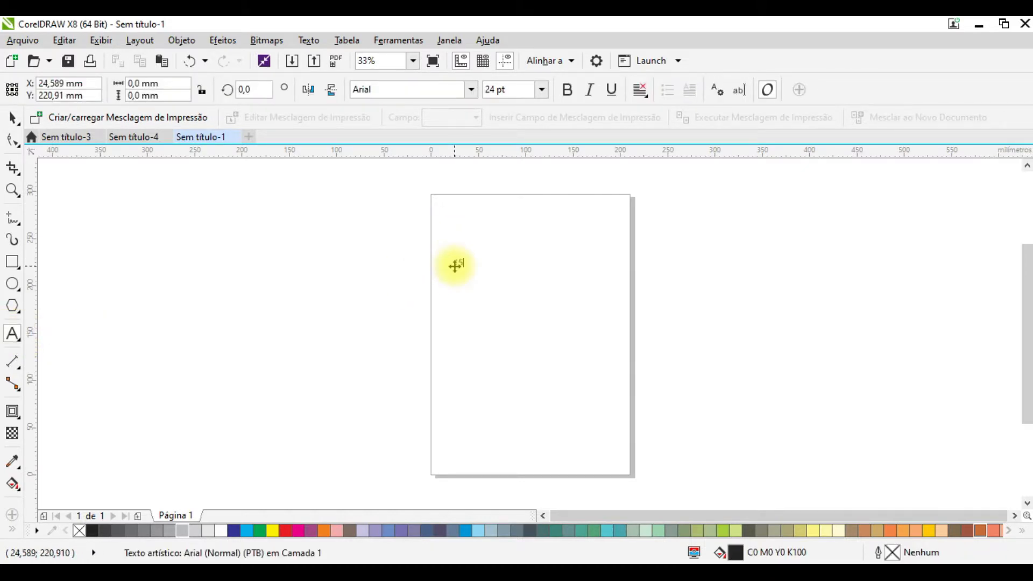
left_click(12, 117)
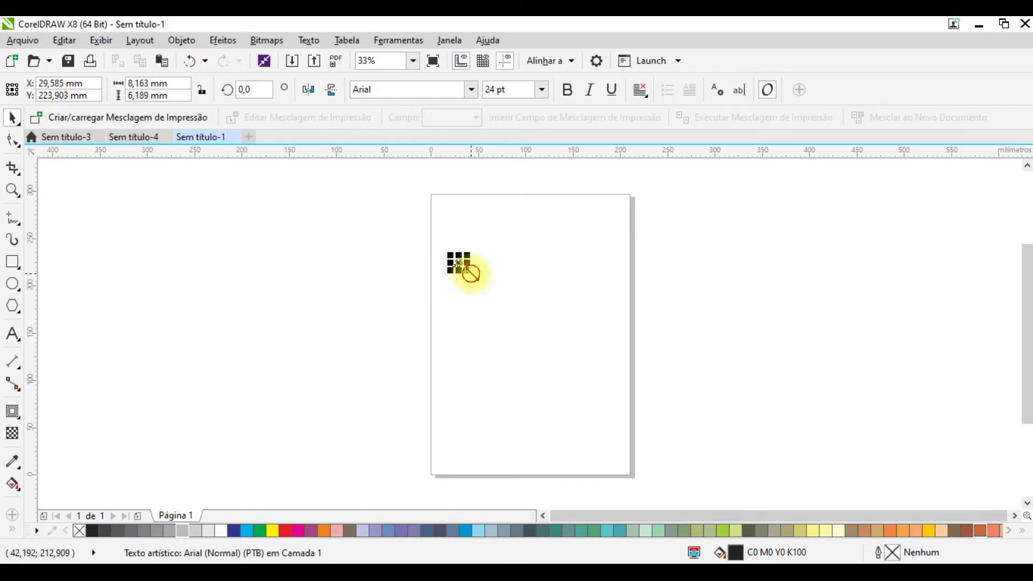
left_click_drag(471, 273, 544, 332)
- Change the font of the "15" text to Clarendon Blk BT
left_click(13, 190)
left_click_drag(393, 224, 610, 369)
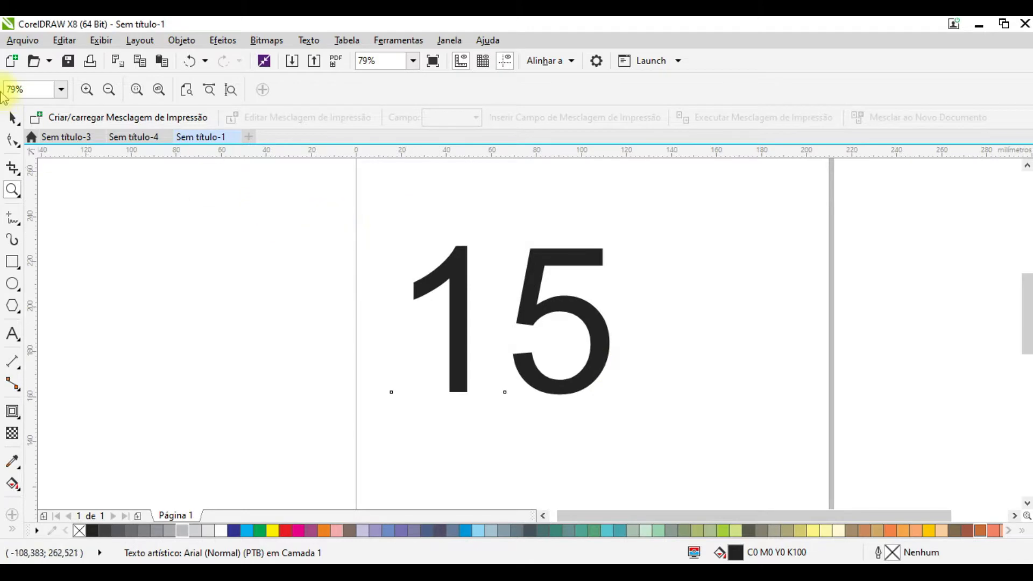
left_click(11, 117)
left_click(470, 91)
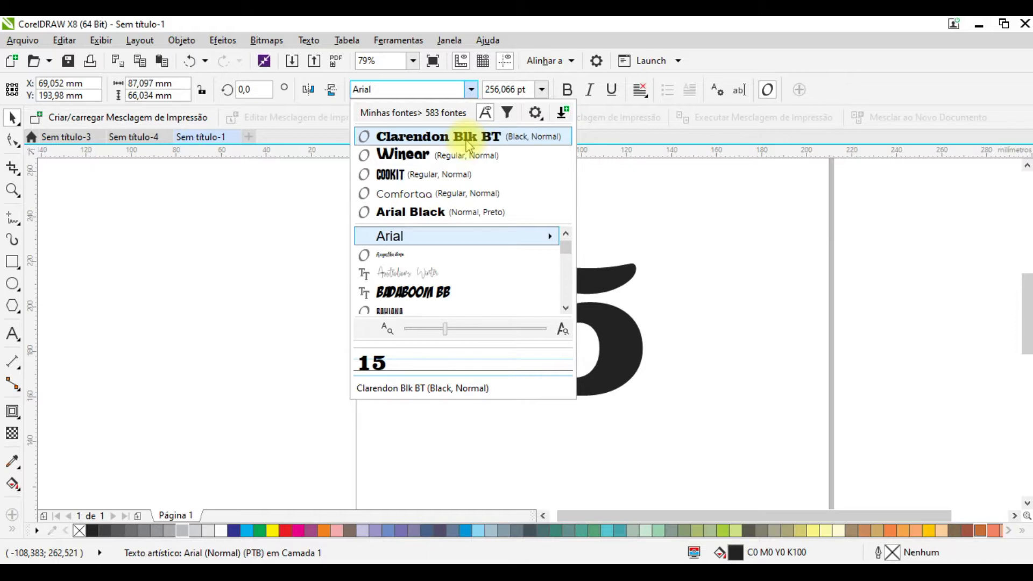
left_click(467, 141)
left_click(679, 304)
left_click(554, 282)
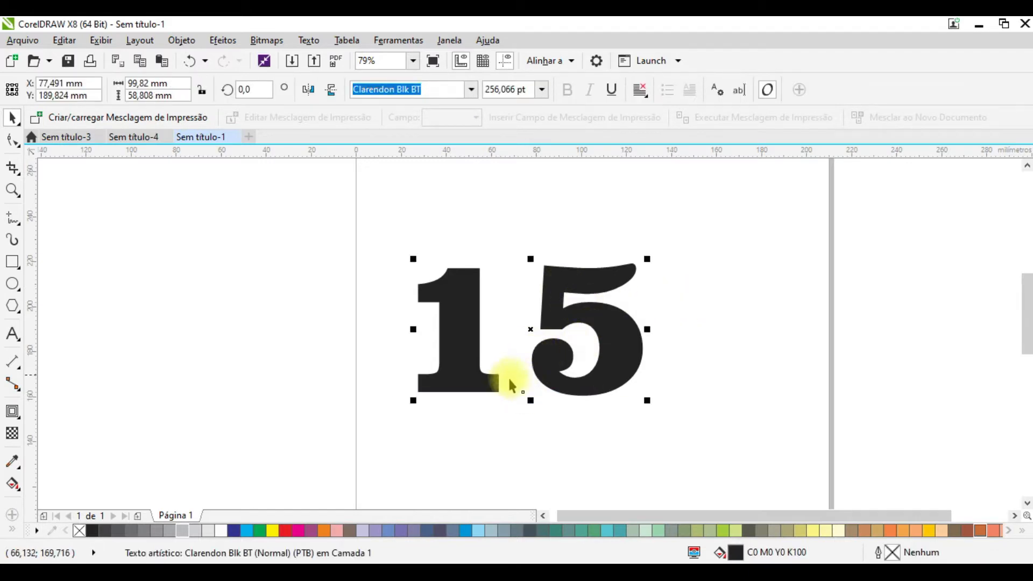
- Convert the "15" text to curves and break it apart into separate digits
right_click(547, 305)
left_click(622, 281)
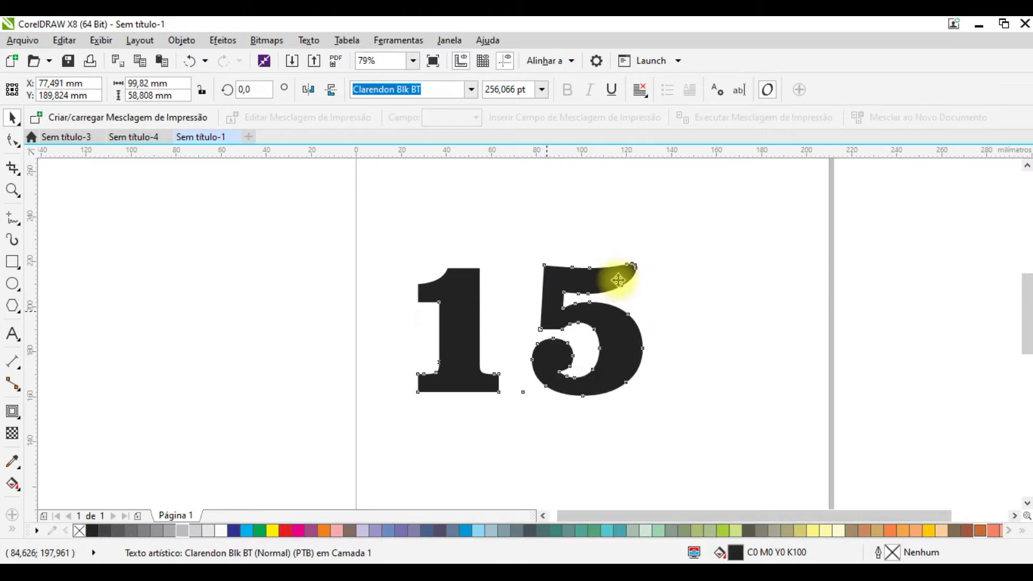
right_click(563, 293)
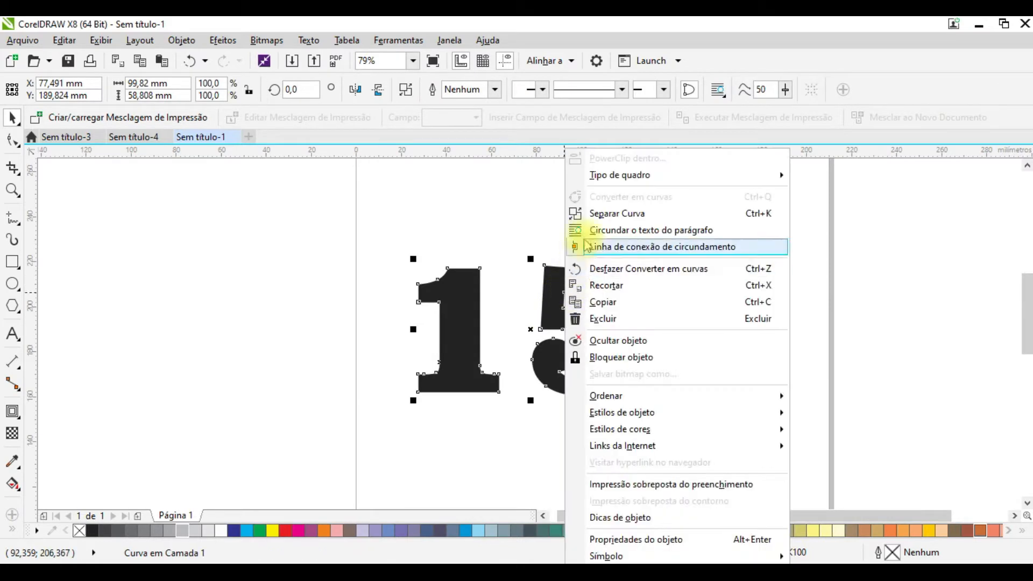
left_click(601, 214)
- Move the 5 horizontally about 15 mm towards the 1 until the two digits touch at the base
left_click(717, 267)
left_click(583, 304)
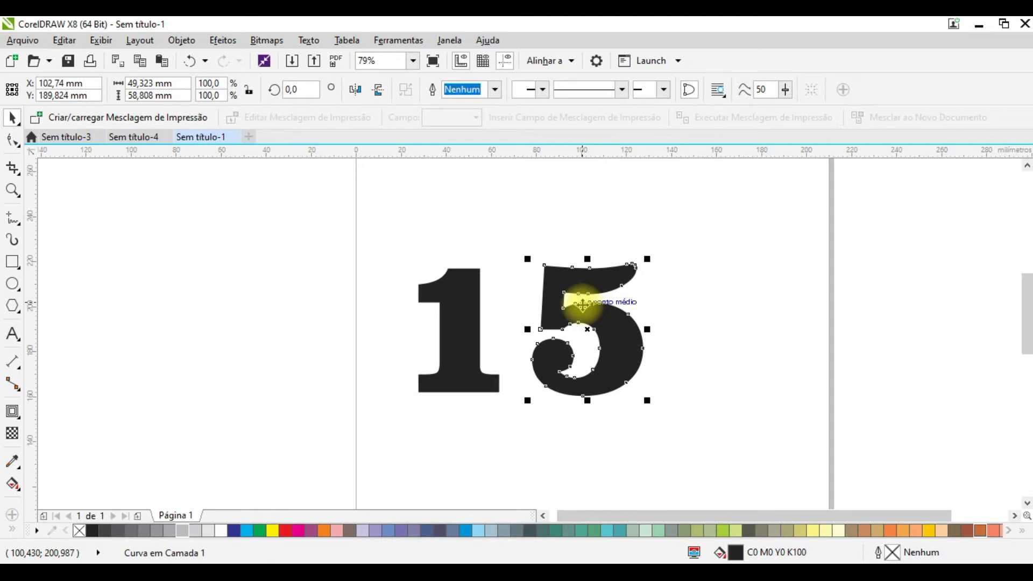
left_click_drag(580, 304, 551, 309)
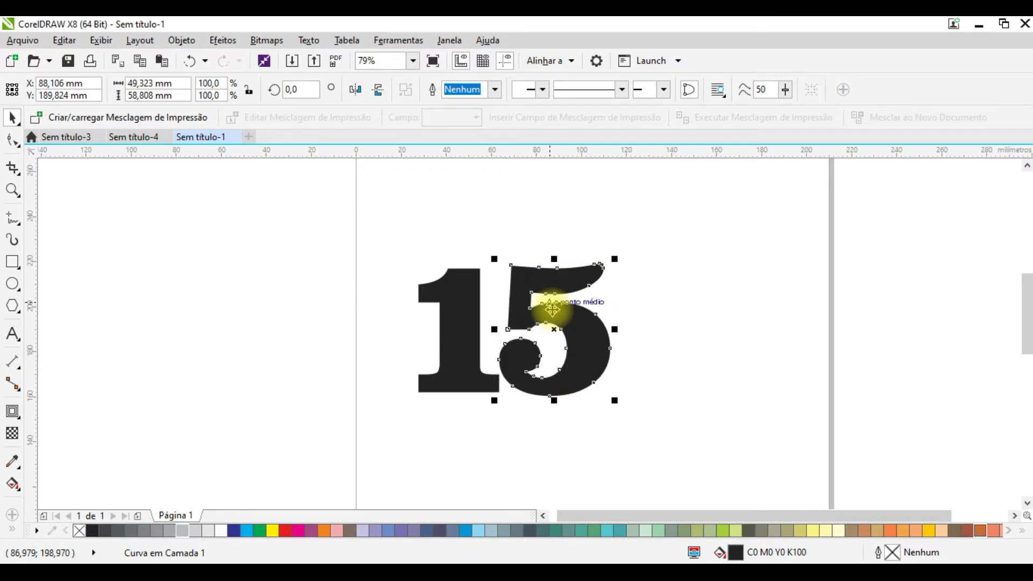
left_click(685, 309)
- Remove the fill from both digits and give them a thin black outline
left_click_drag(369, 221, 711, 438)
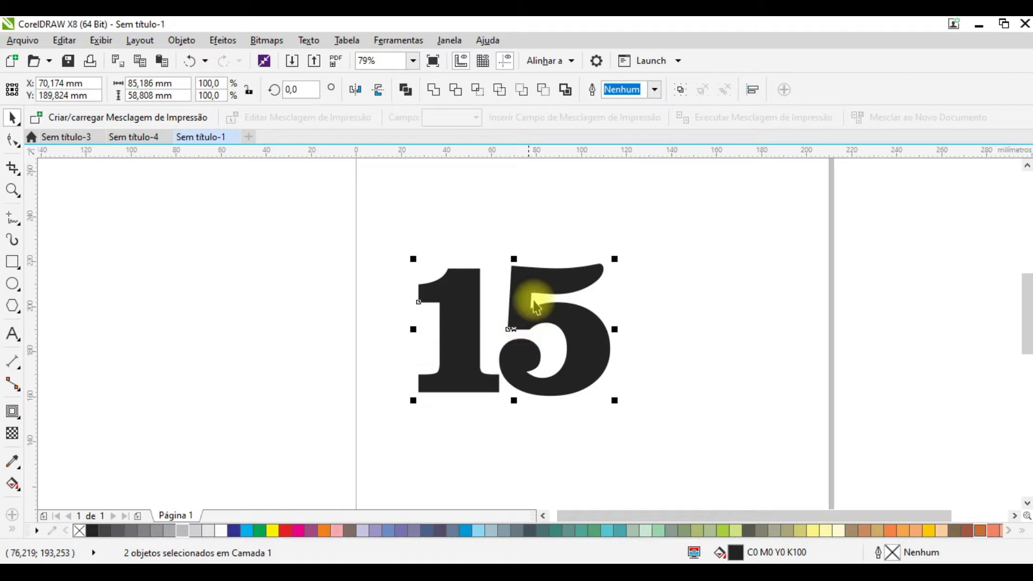
left_click(537, 237)
left_click_drag(393, 232, 653, 423)
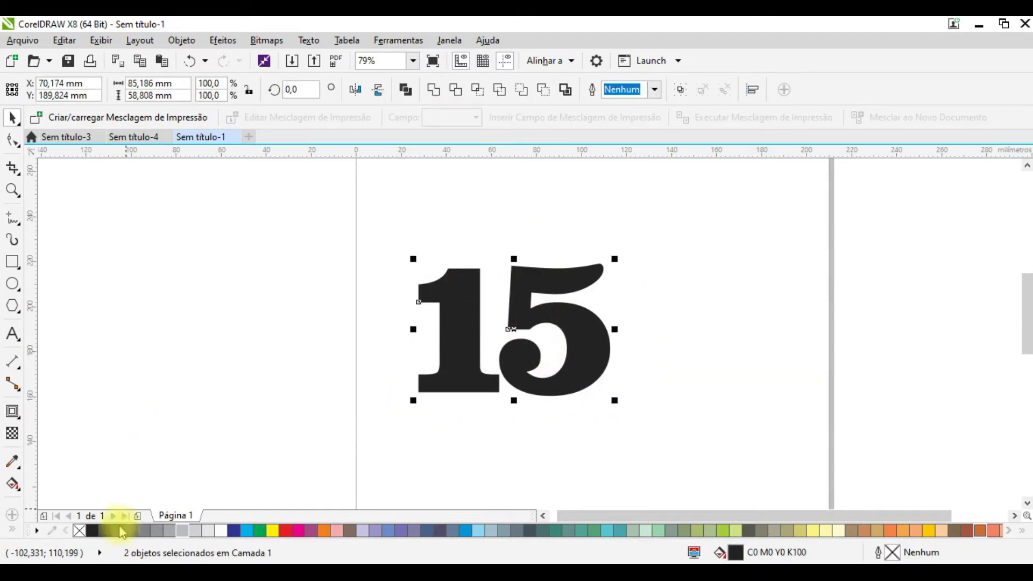
left_click(79, 531)
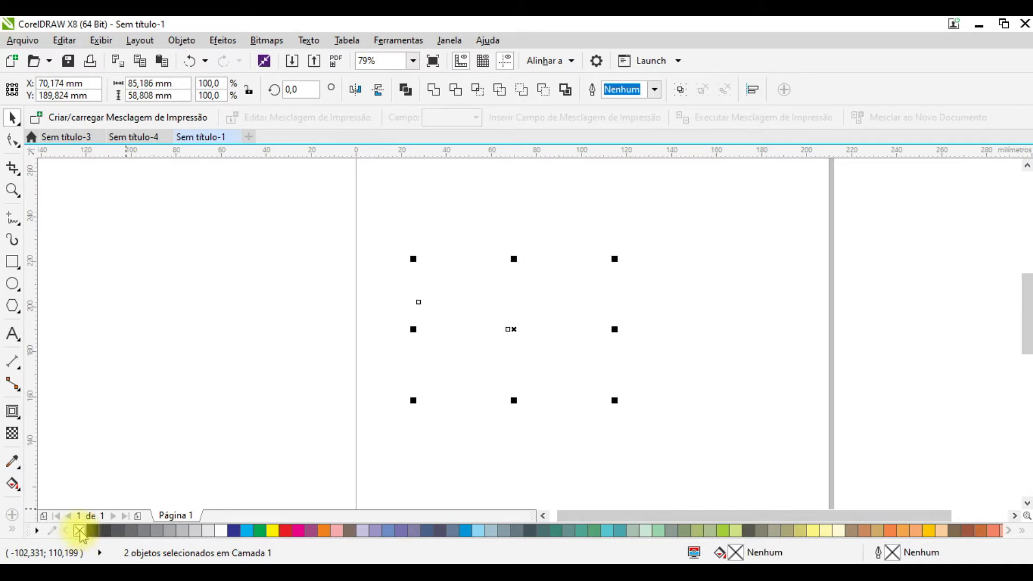
right_click(92, 532)
left_click(356, 281)
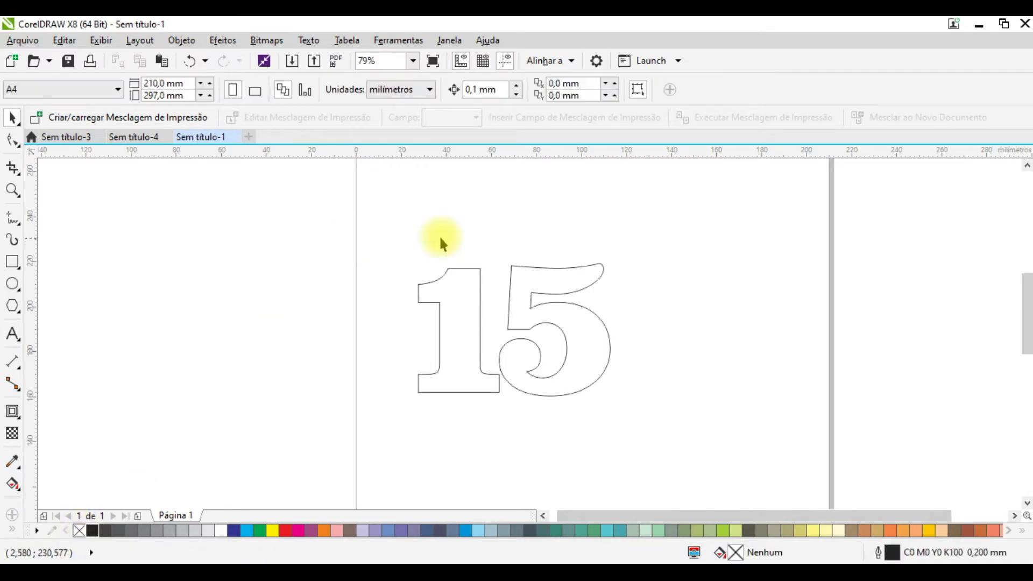
- Make two copies of the outlined "15" in a row to its right, spaced about 112 mm apart
left_click_drag(369, 214, 671, 422)
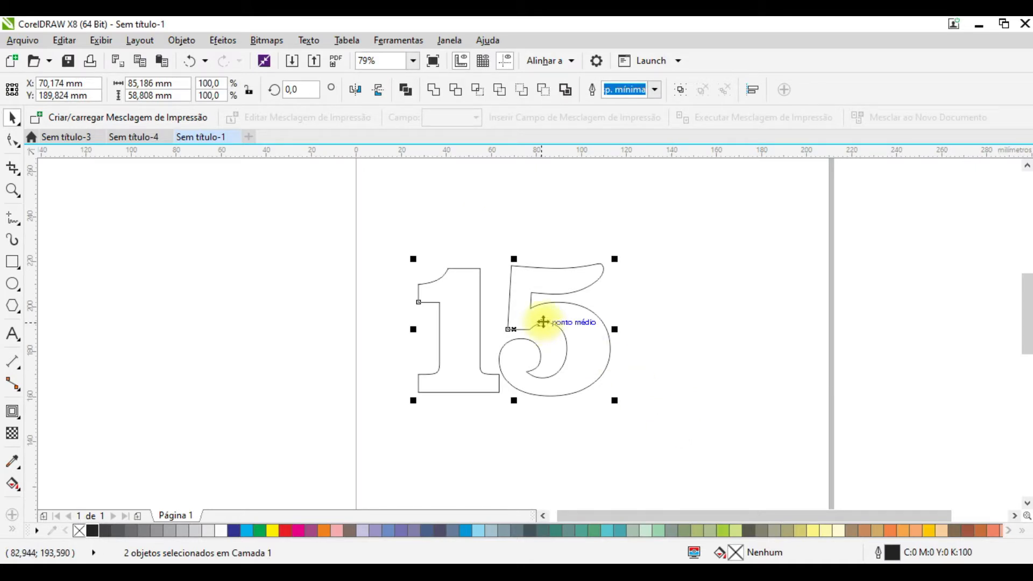
left_click(656, 289)
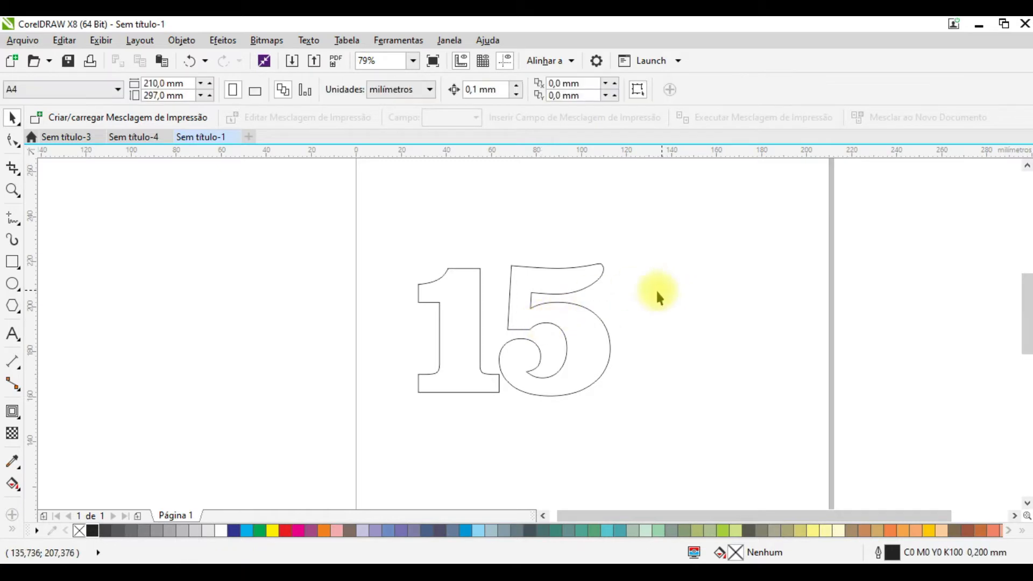
left_click_drag(375, 229, 487, 311)
key("ctrl+a")
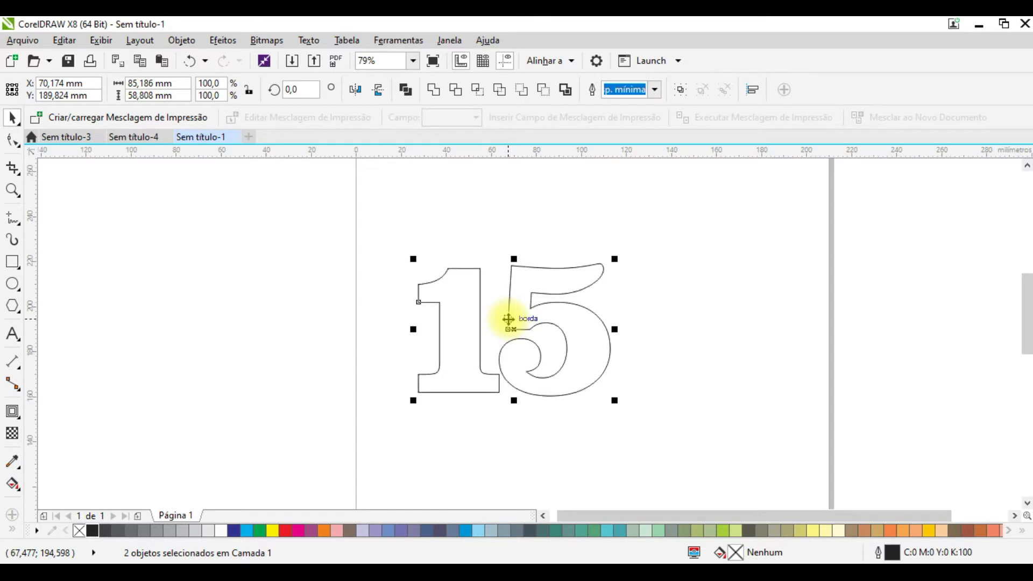
left_click_drag(498, 355, 751, 361)
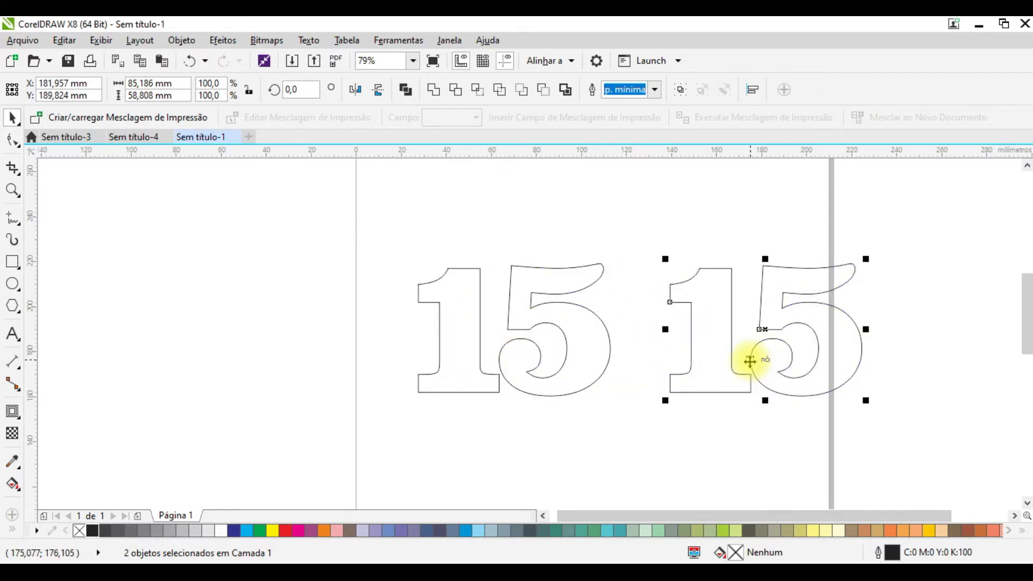
key("ctrl+r")
left_click_drag(566, 517, 653, 516)
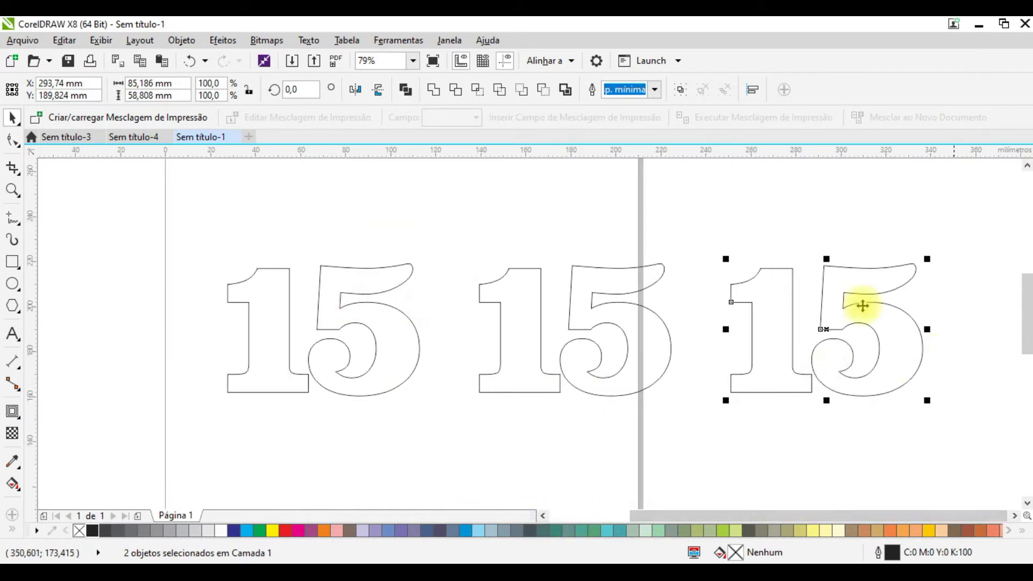
- Weld the 1 and the 5 into a single shape in each of the three copies
left_click(735, 228)
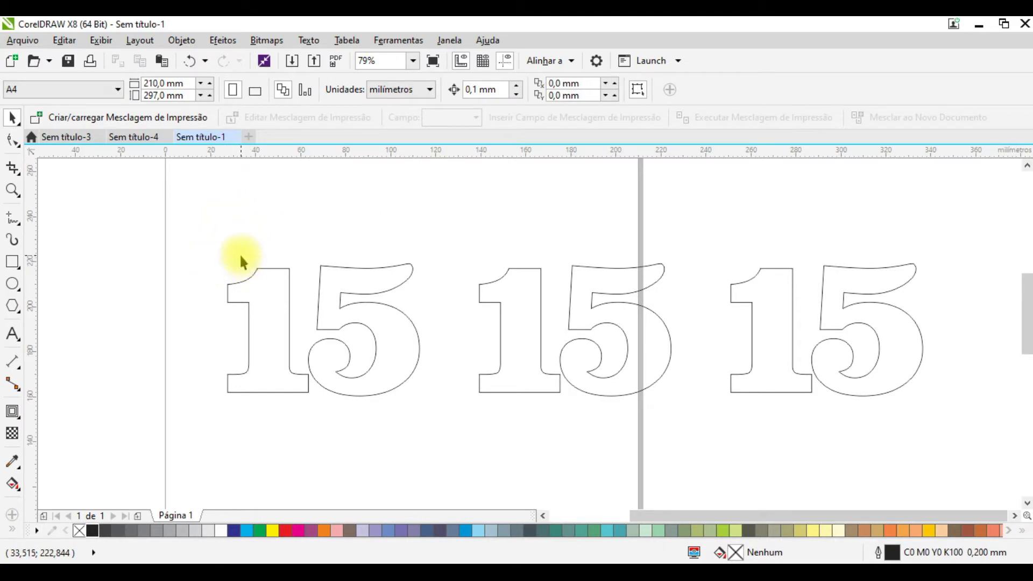
left_click_drag(211, 241, 440, 416)
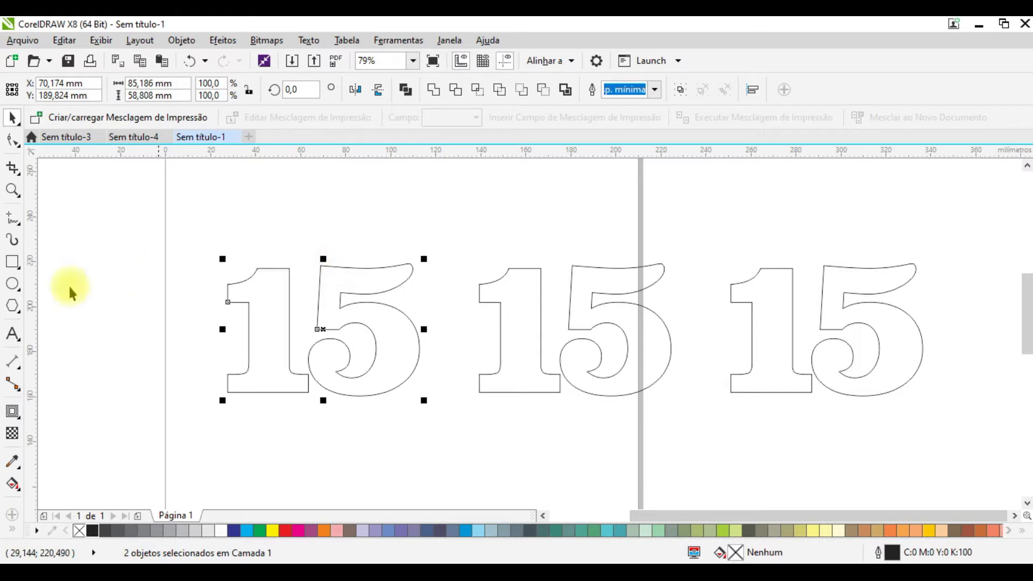
left_click(434, 89)
left_click(539, 267)
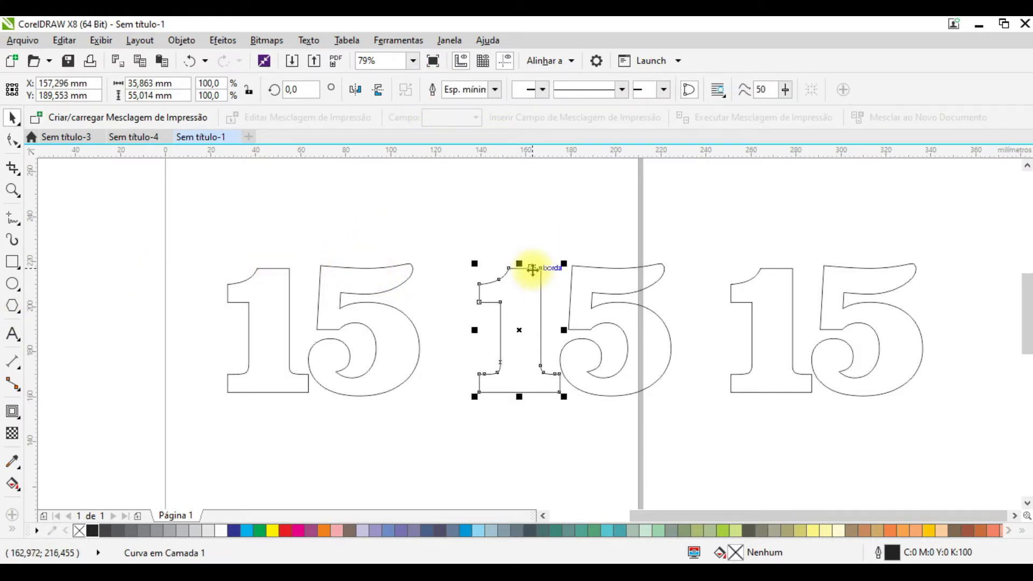
left_click_drag(454, 231, 703, 416)
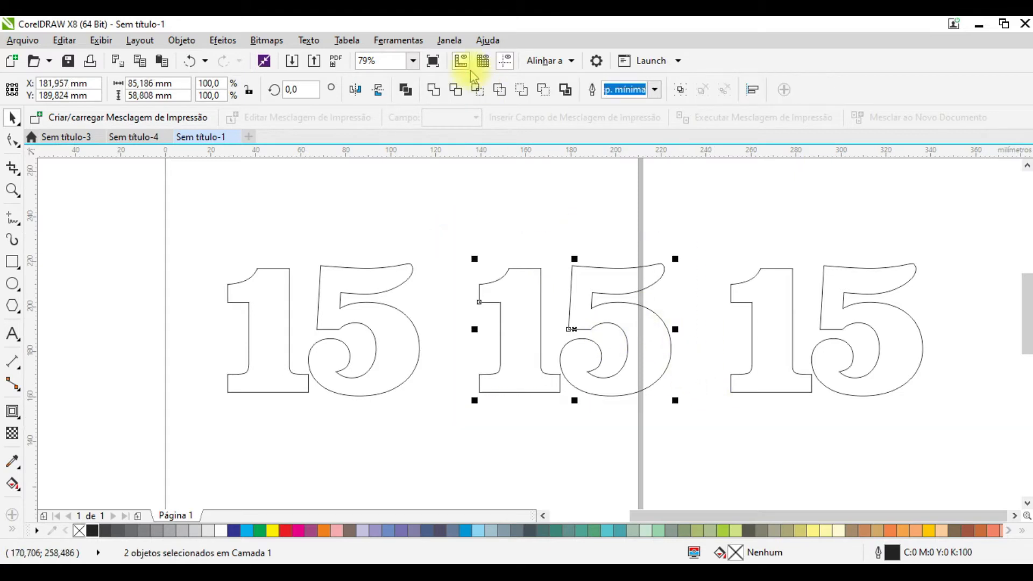
left_click(434, 89)
left_click_drag(699, 224, 953, 420)
left_click(434, 89)
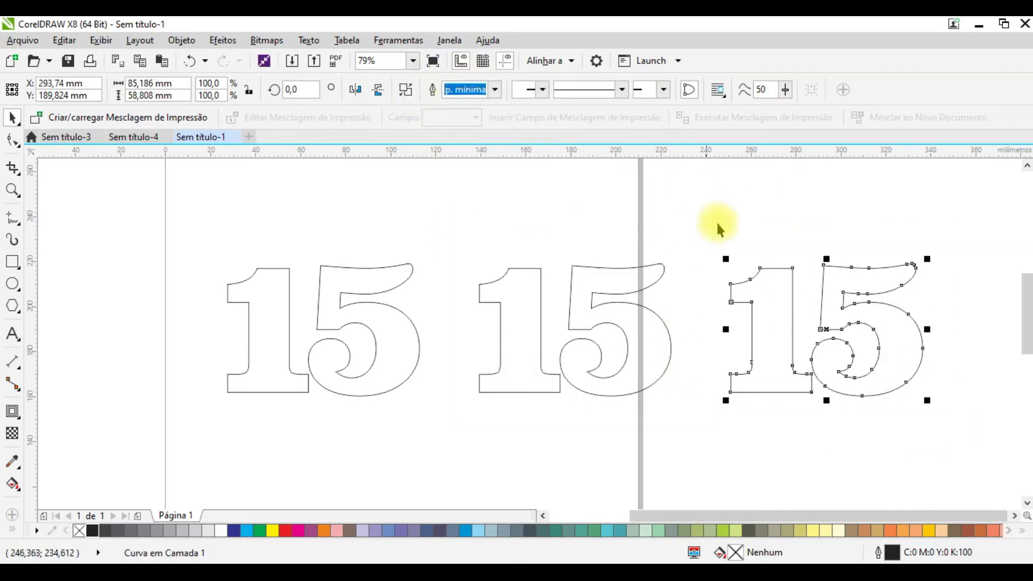
left_click(754, 232)
- Apply a one-step outside contour with a 2 mm offset to the first "15"
left_click(341, 292)
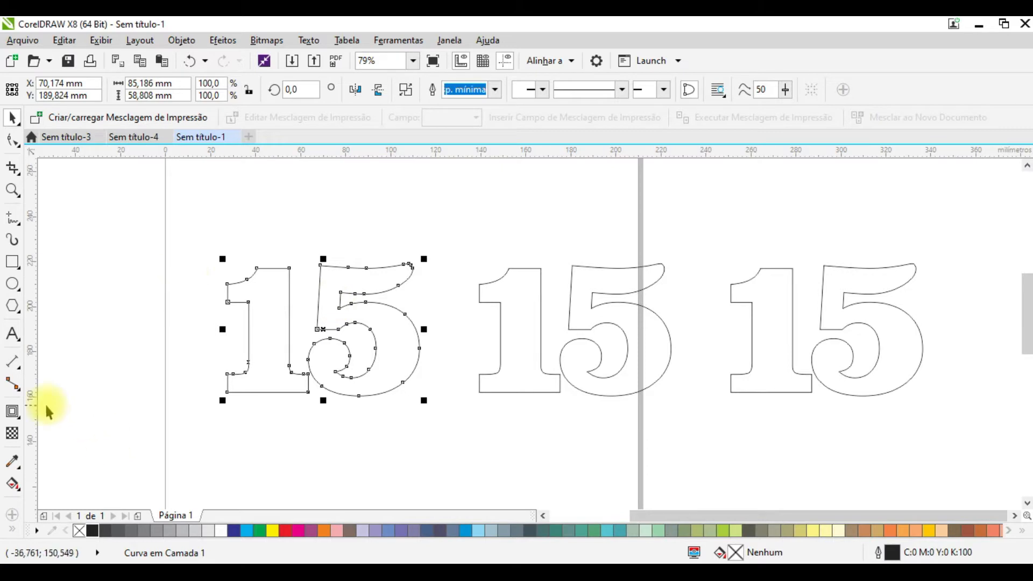
left_click(12, 413)
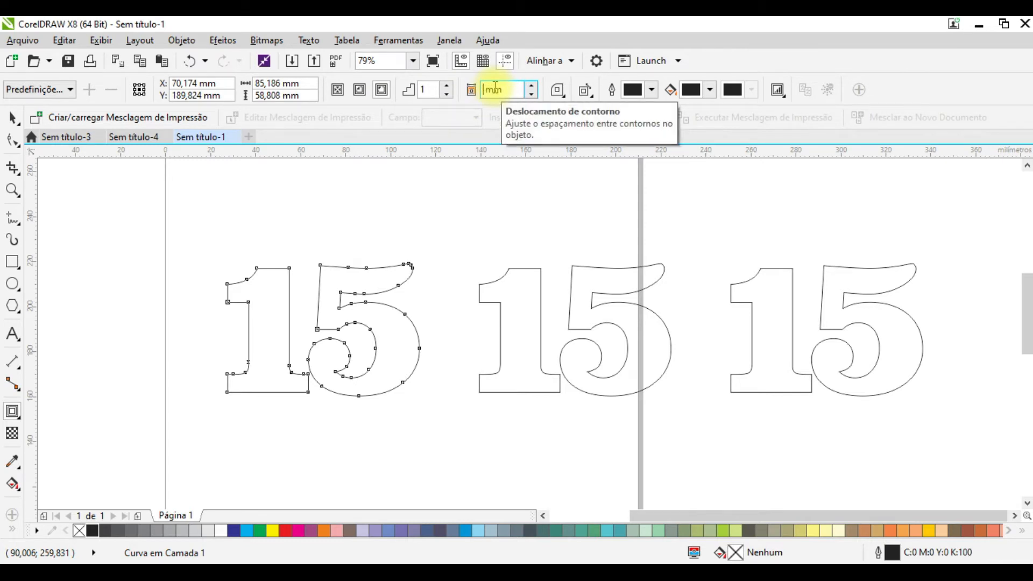
type("2")
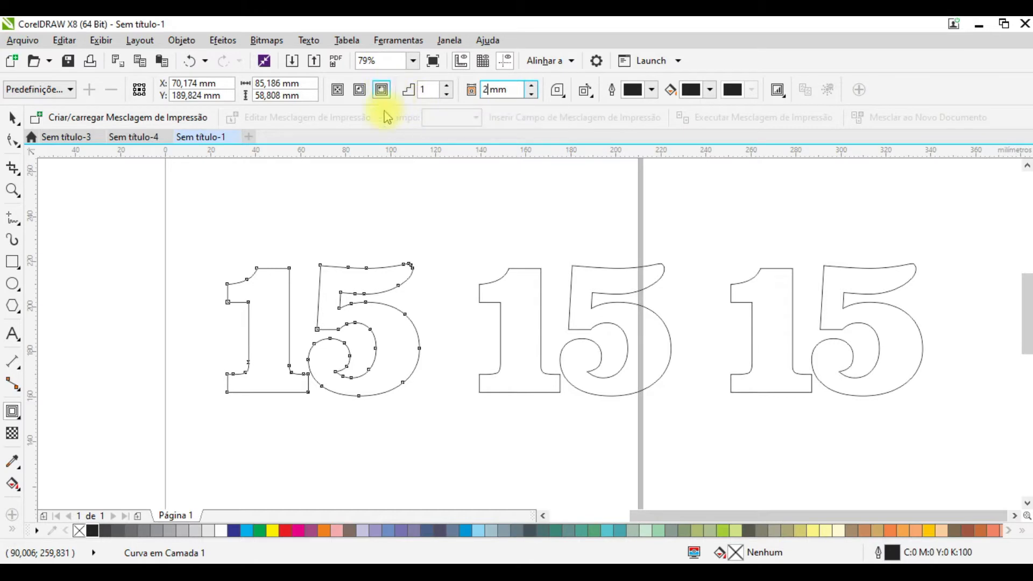
left_click(384, 92)
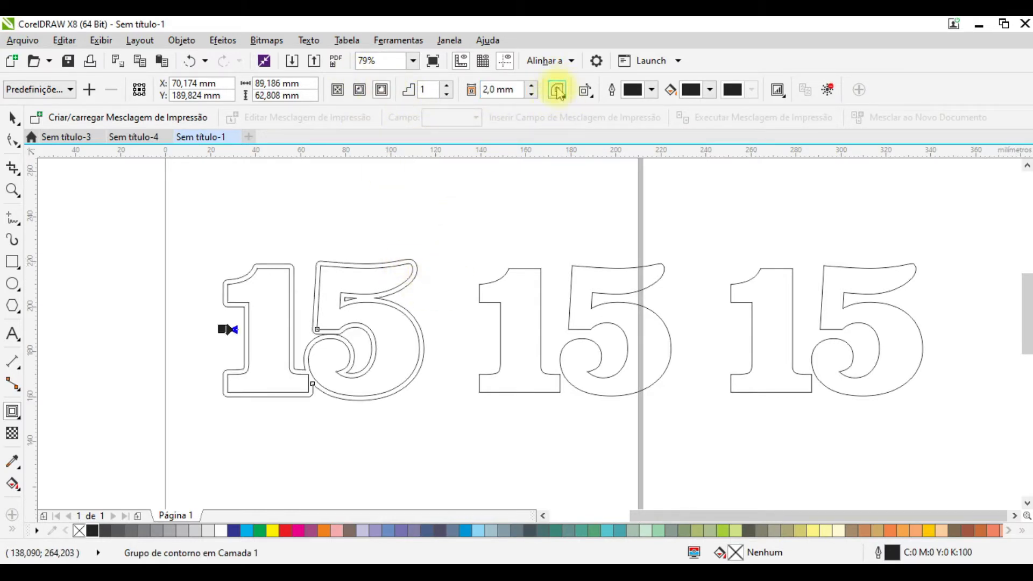
left_click(12, 118)
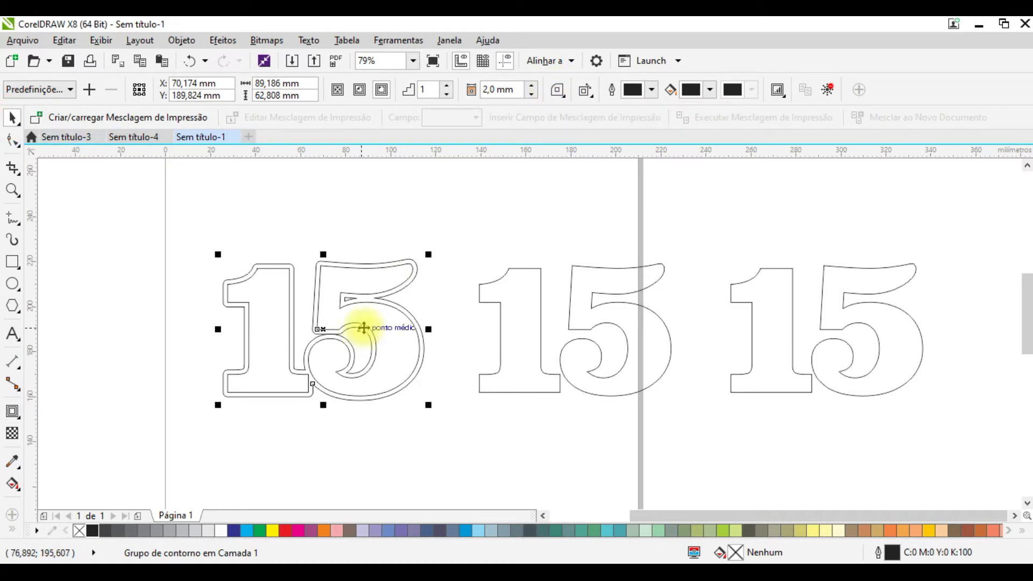
left_click(380, 245)
left_click(354, 264)
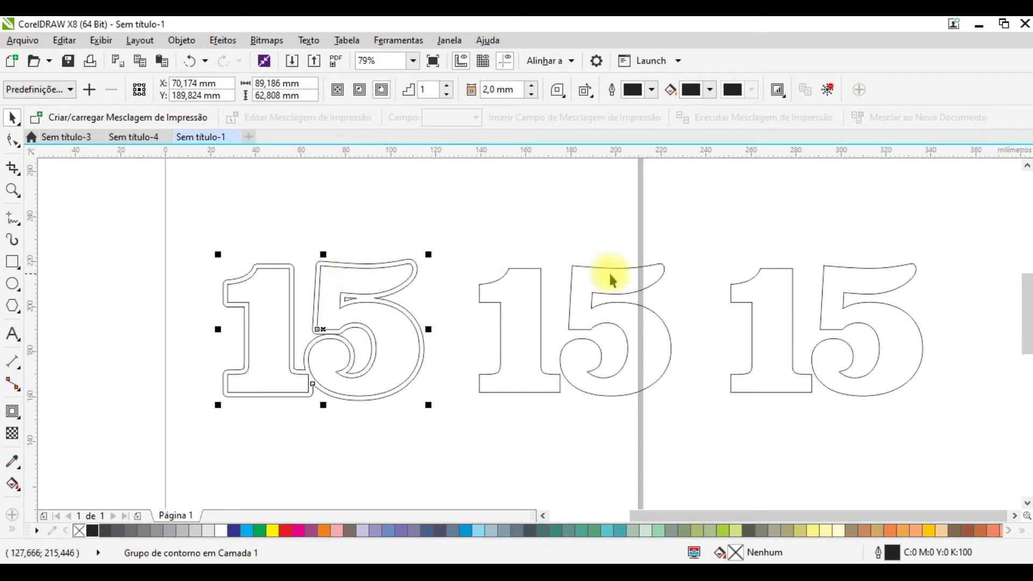
left_click(540, 267)
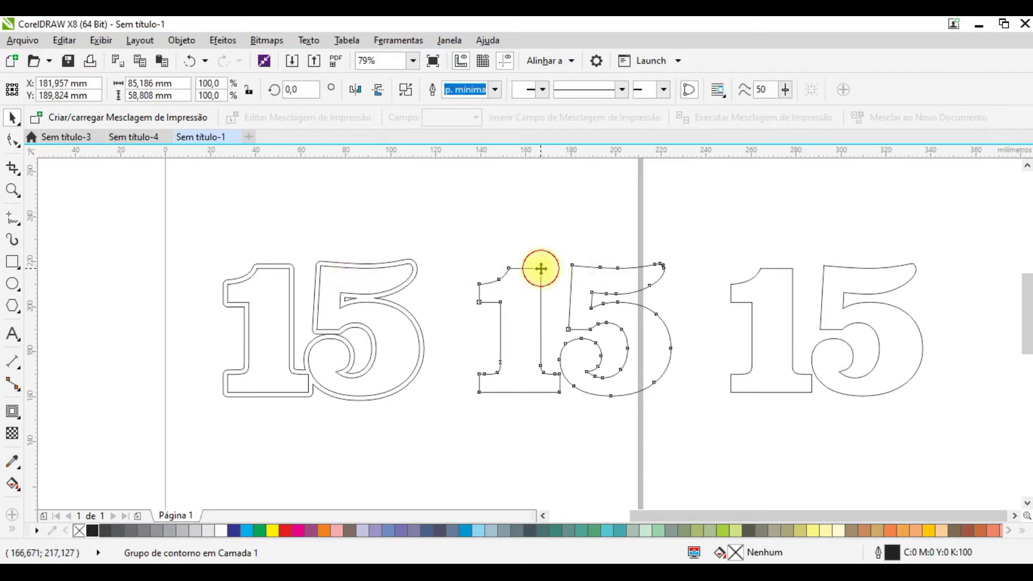
left_click(365, 265)
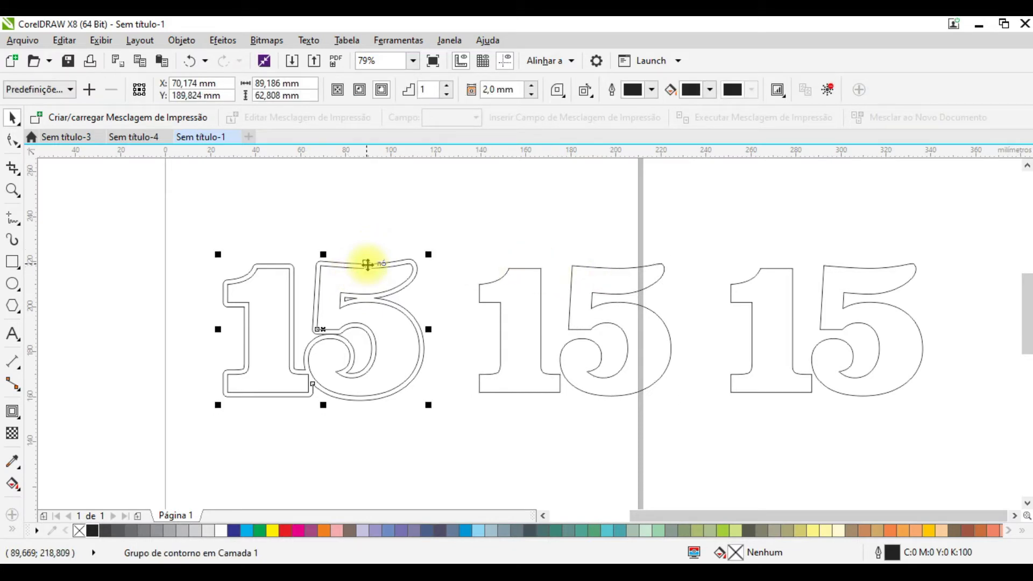
- Apply an outside contour with a 4 mm offset to the middle "15"
left_click(538, 270)
left_click(13, 412)
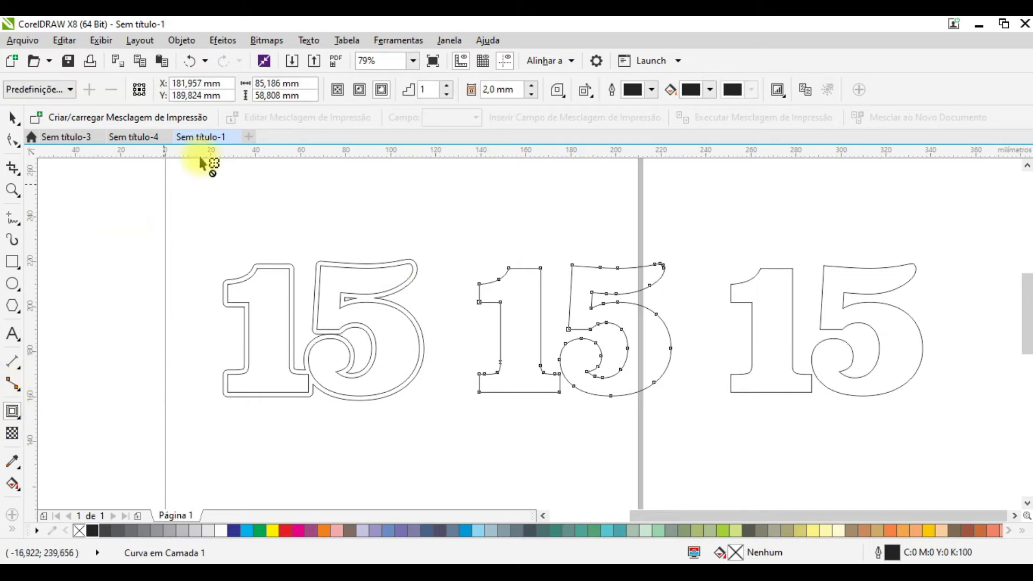
left_click(382, 89)
left_click(486, 89)
key("BackSpace")
type("4")
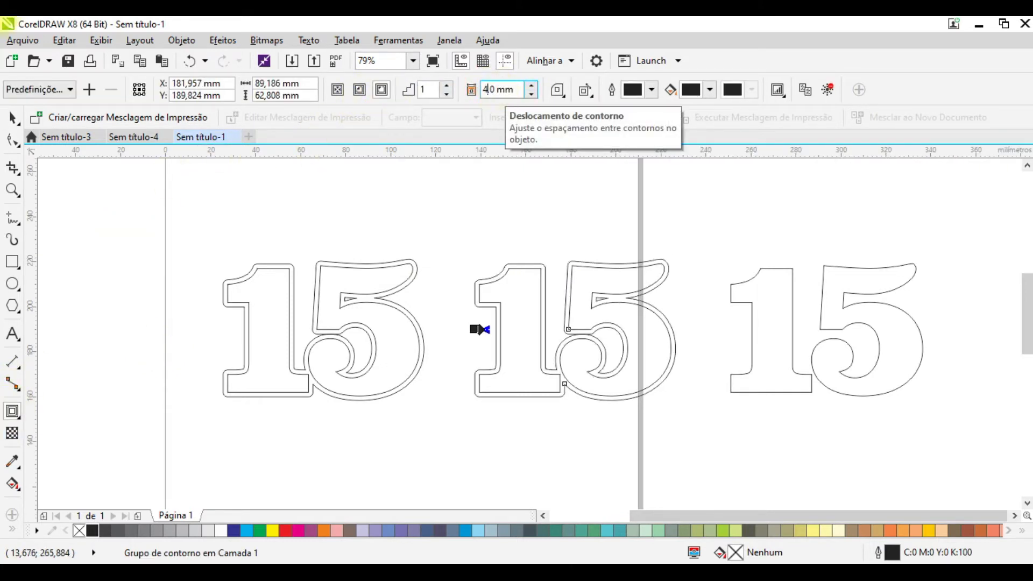
key("Return")
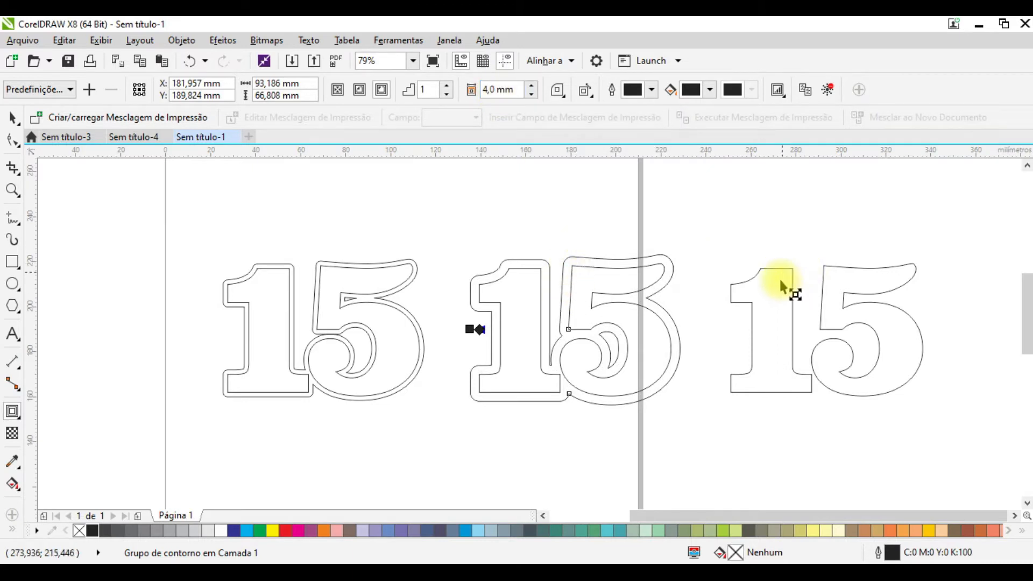
- Apply a one-step outside contour with a 6 mm offset to the third "15"
left_click(756, 272)
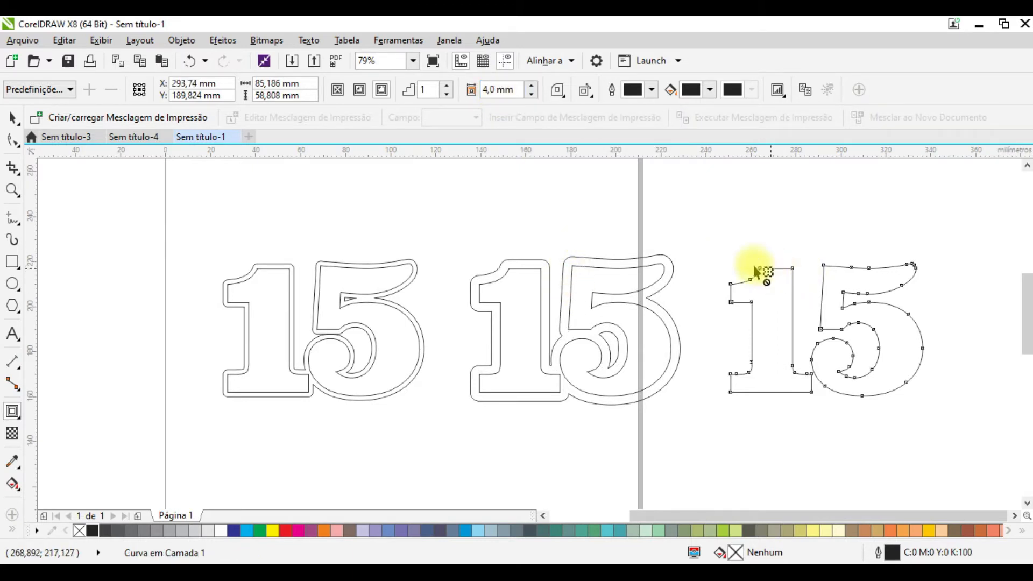
left_click(381, 89)
left_click(488, 89)
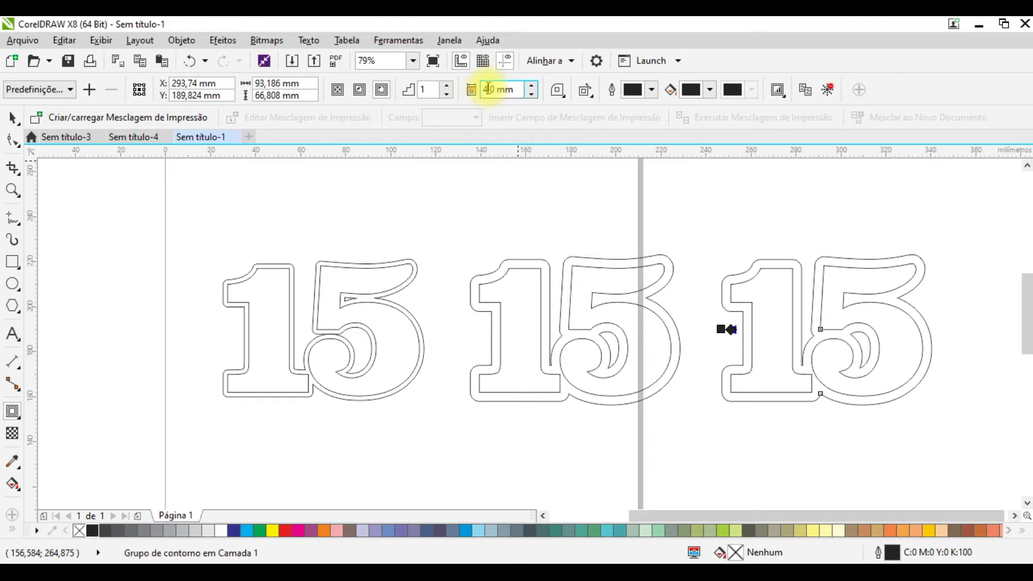
key("BackSpace")
type("6")
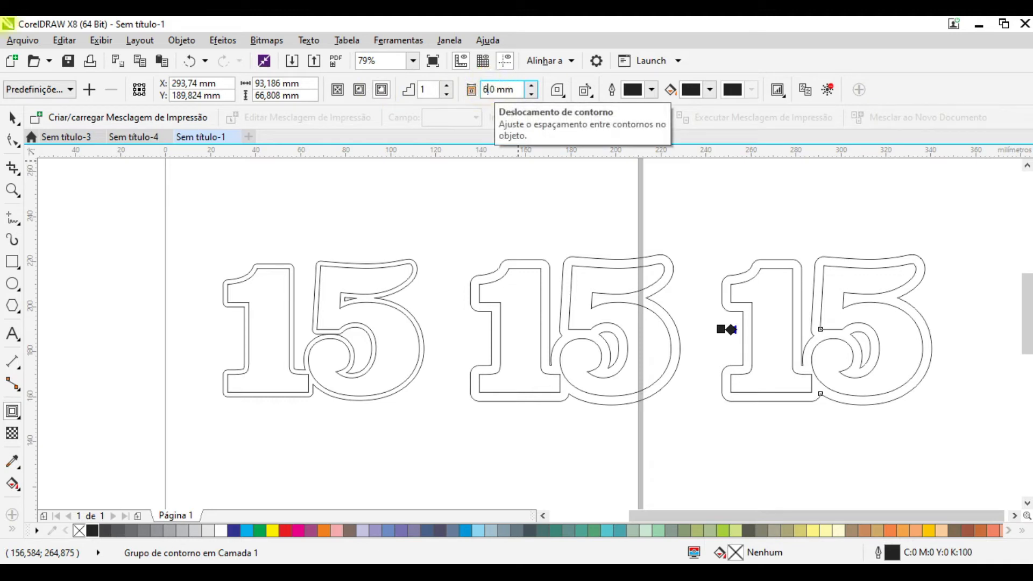
key("Return")
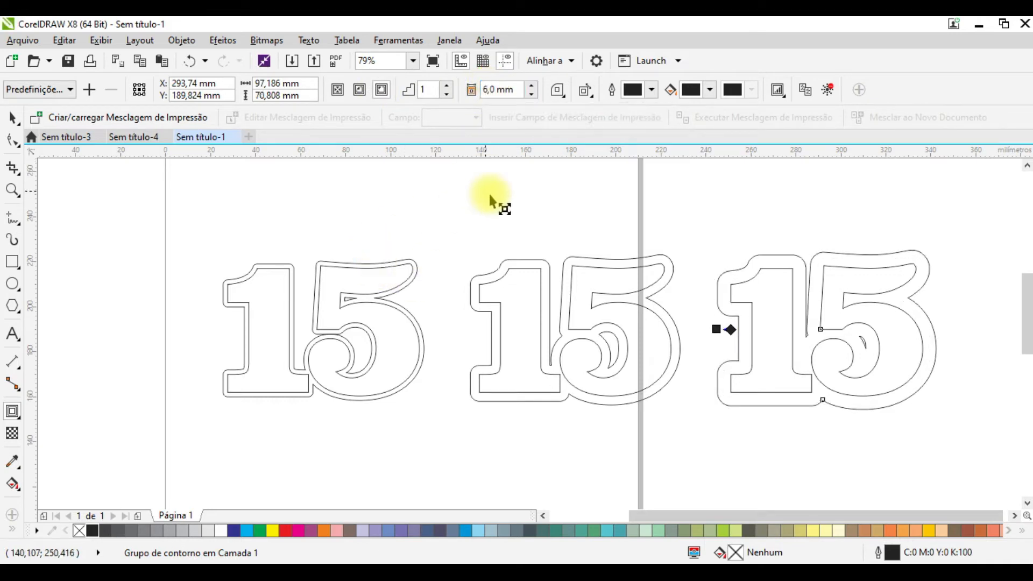
- Stack the first and third contoured "15" groups over the middle one so the three contours are nested
left_click(12, 117)
left_click(603, 221)
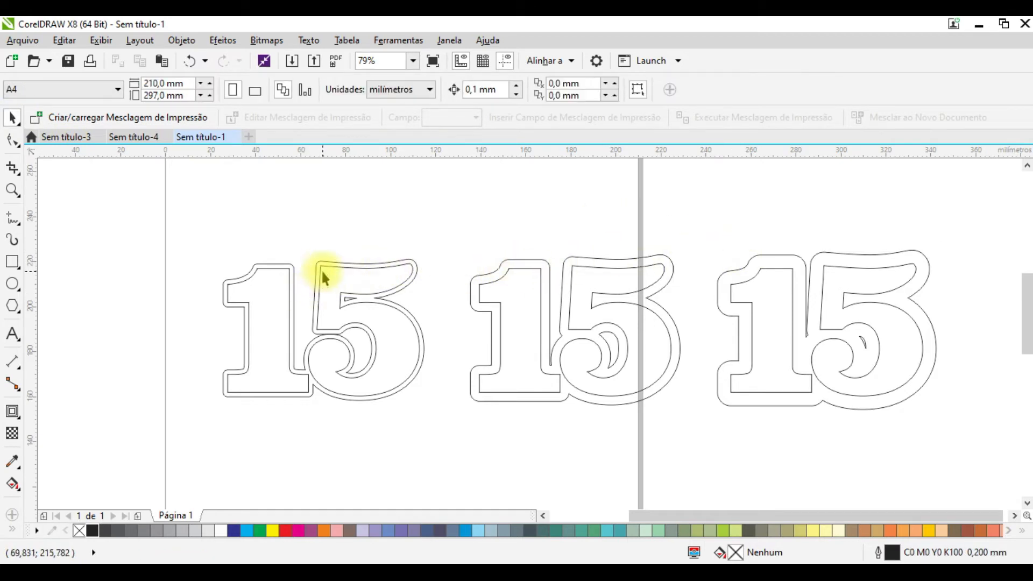
left_click_drag(321, 263, 574, 270)
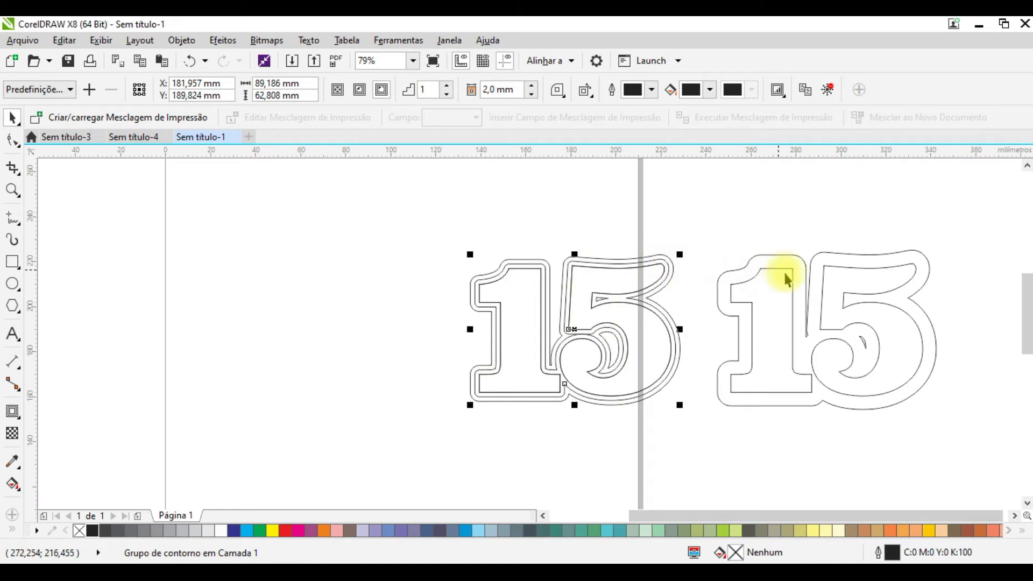
left_click_drag(795, 282, 537, 271)
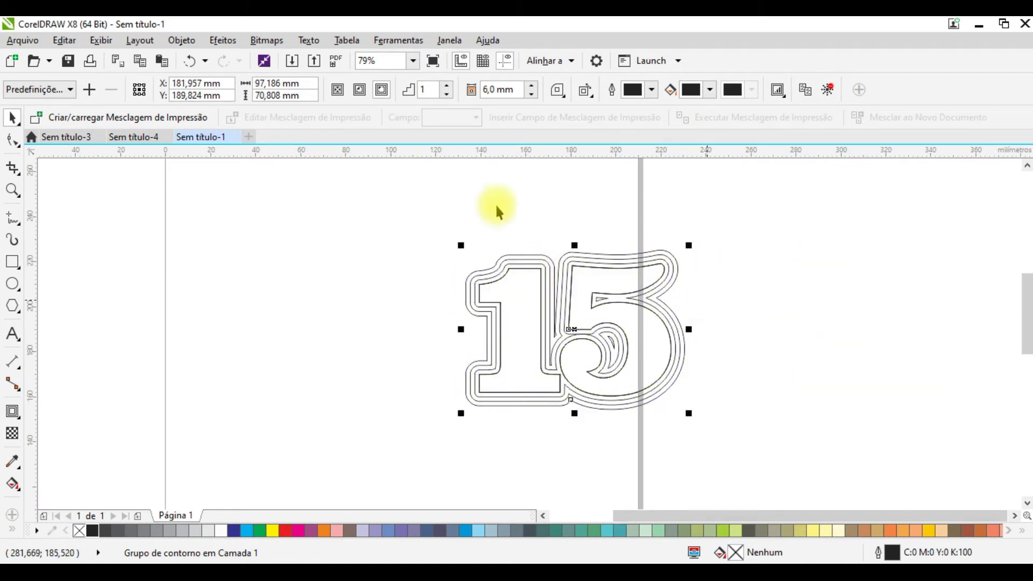
left_click(442, 288)
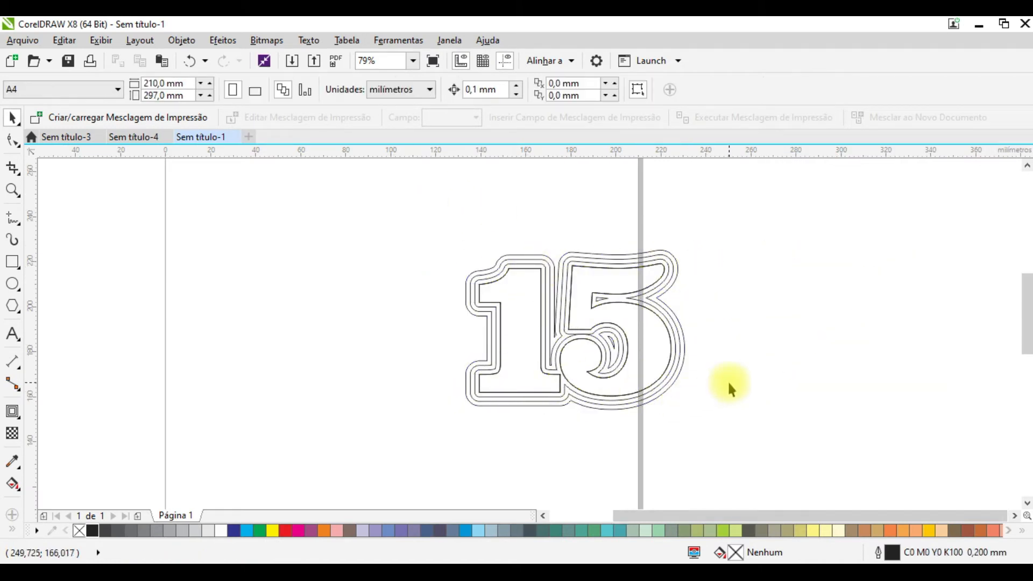
- Spread the stacked "15" groups into a row, ordered from left to right by contour offset: 2 mm, 4 mm and 6 mm
left_click(541, 267)
left_click(261, 263)
left_click_drag(262, 263, 795, 242)
left_click(275, 245)
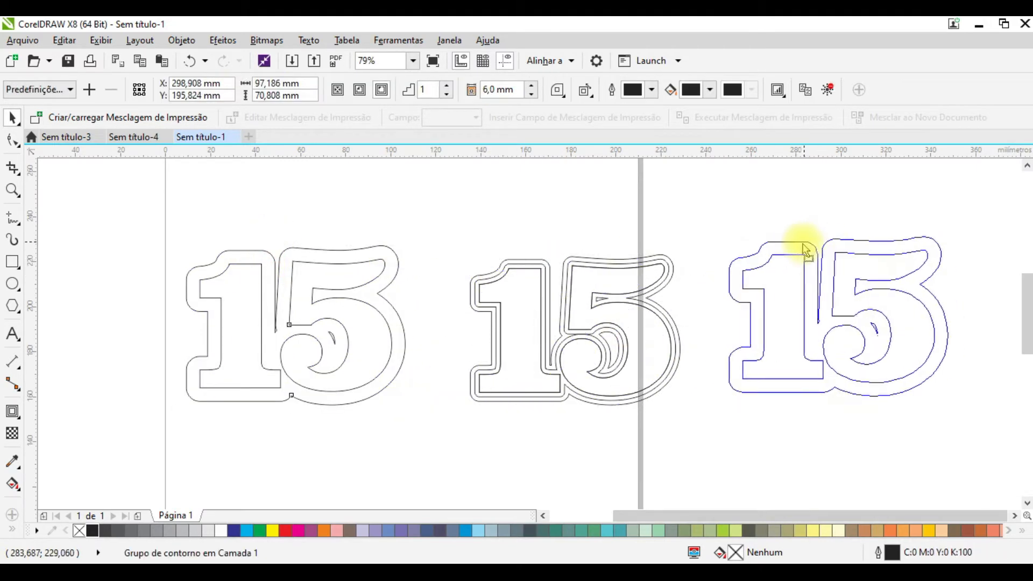
left_click_drag(619, 265, 417, 310)
left_click(480, 273)
left_click_drag(496, 276, 203, 232)
left_click_drag(393, 371, 596, 321)
left_click_drag(369, 296, 429, 311)
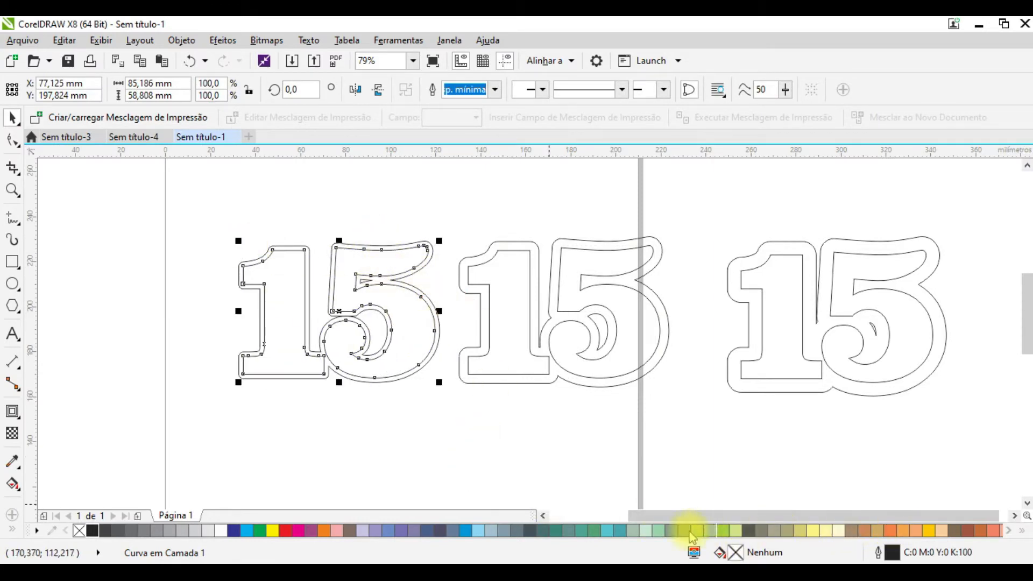
- Color the outline of the inner numeral in the first "15" yellow
right_click(272, 531)
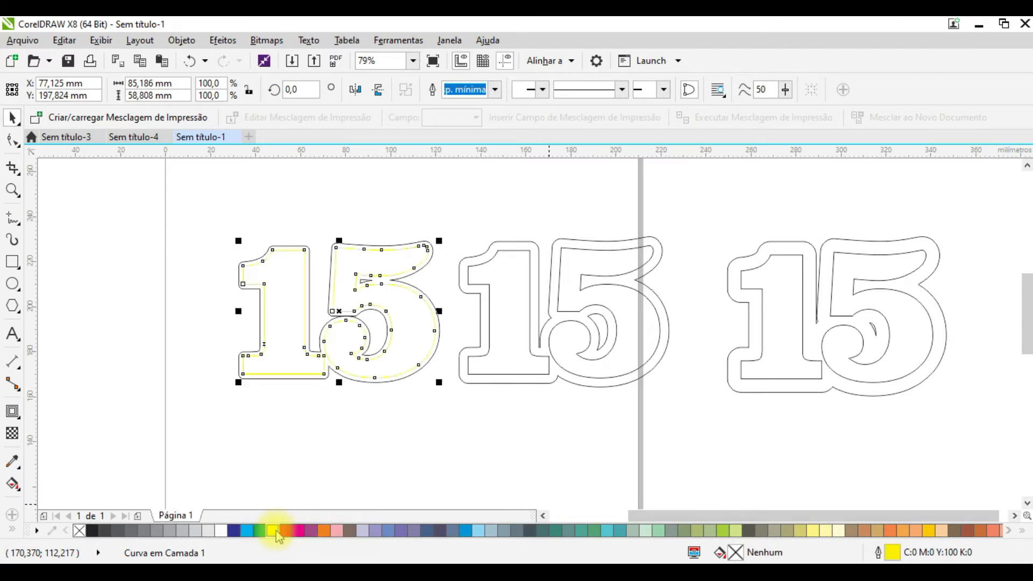
left_click(364, 253)
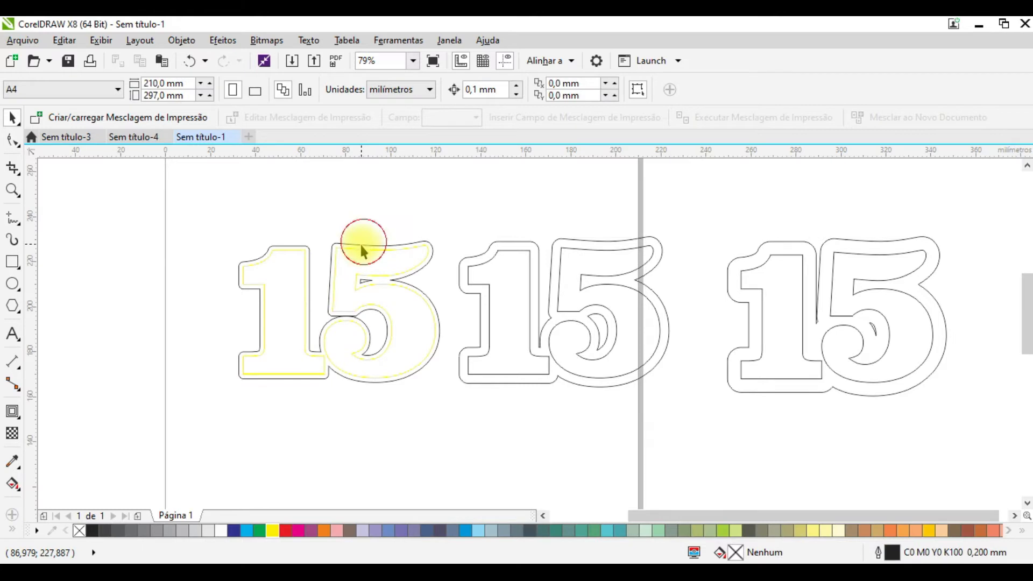
left_click(361, 245)
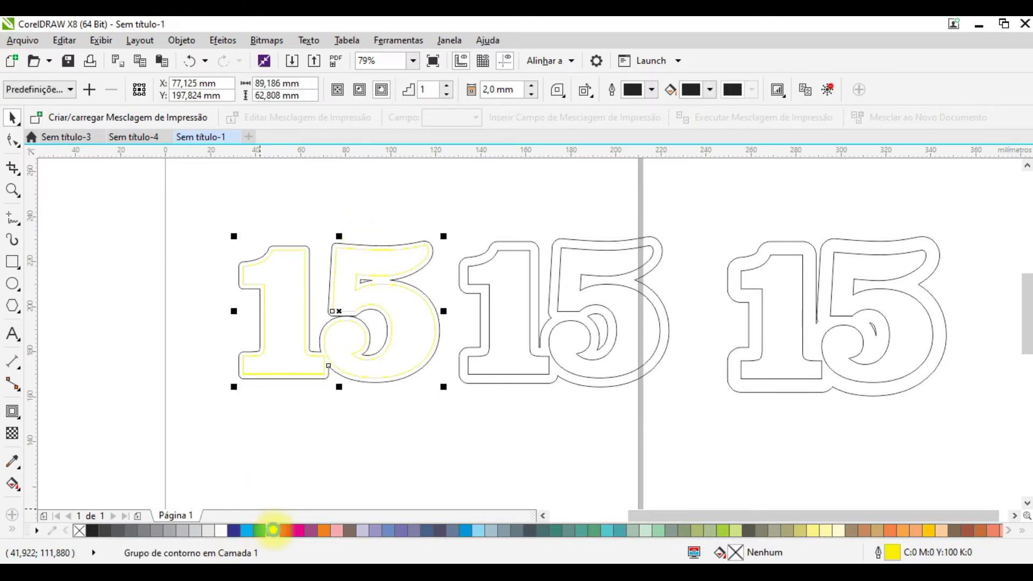
left_click(346, 216)
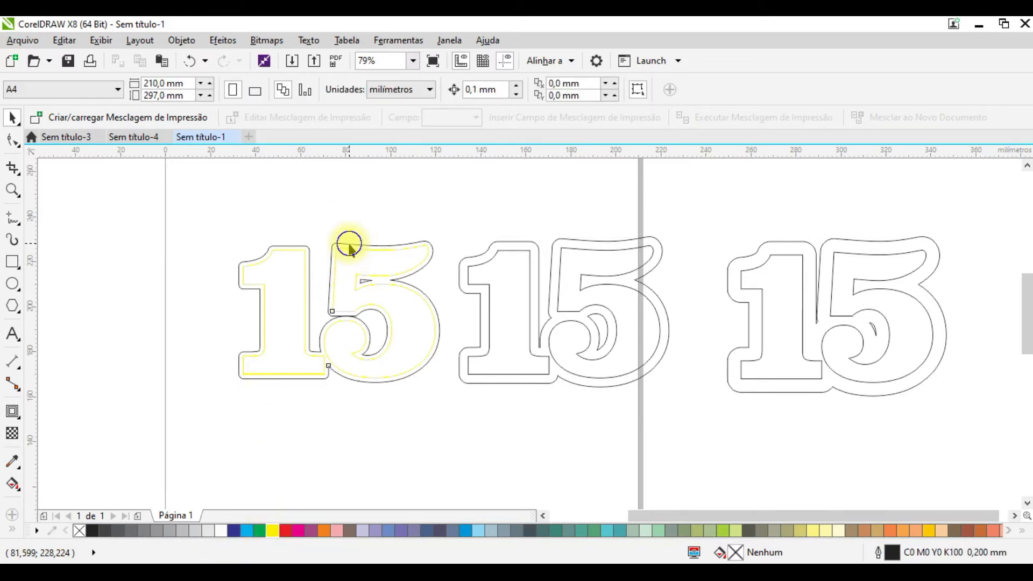
- Break apart the first "15" contour group and color both of its outlines yellow
right_click(350, 241)
left_click(387, 274)
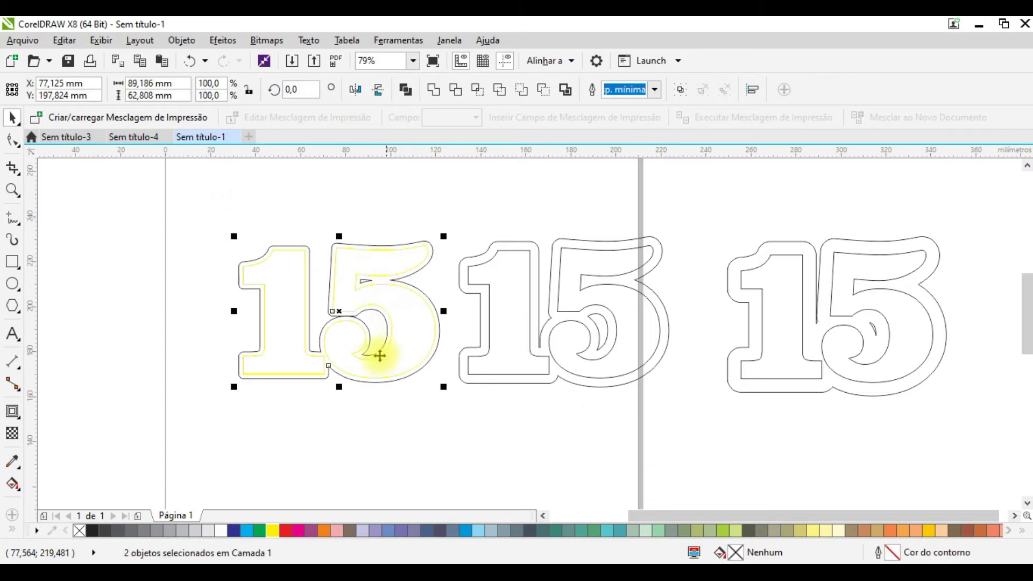
right_click(269, 531)
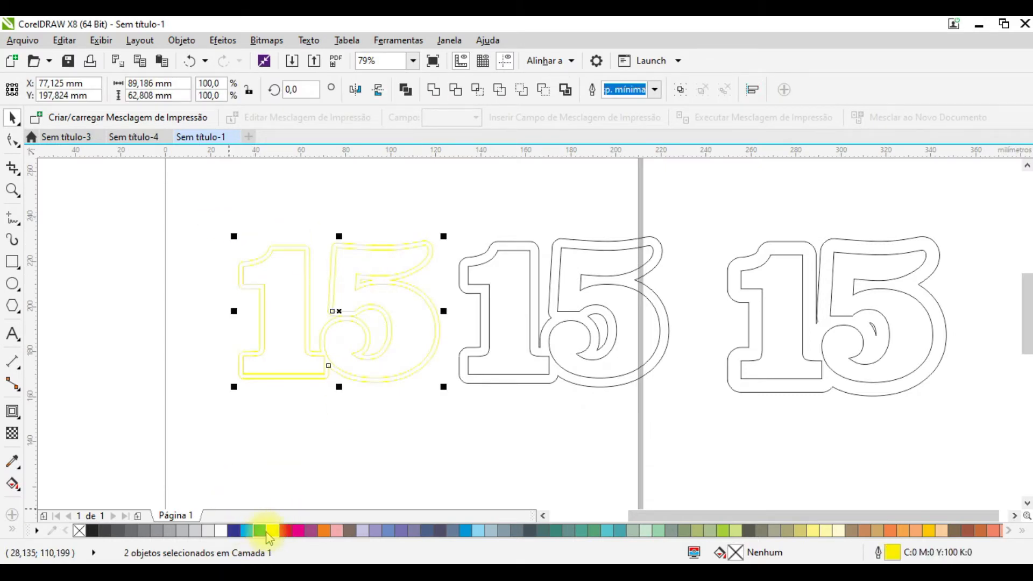
left_click(388, 212)
- Break apart the middle "15" contour group and color both of its outlines black
left_click(507, 245)
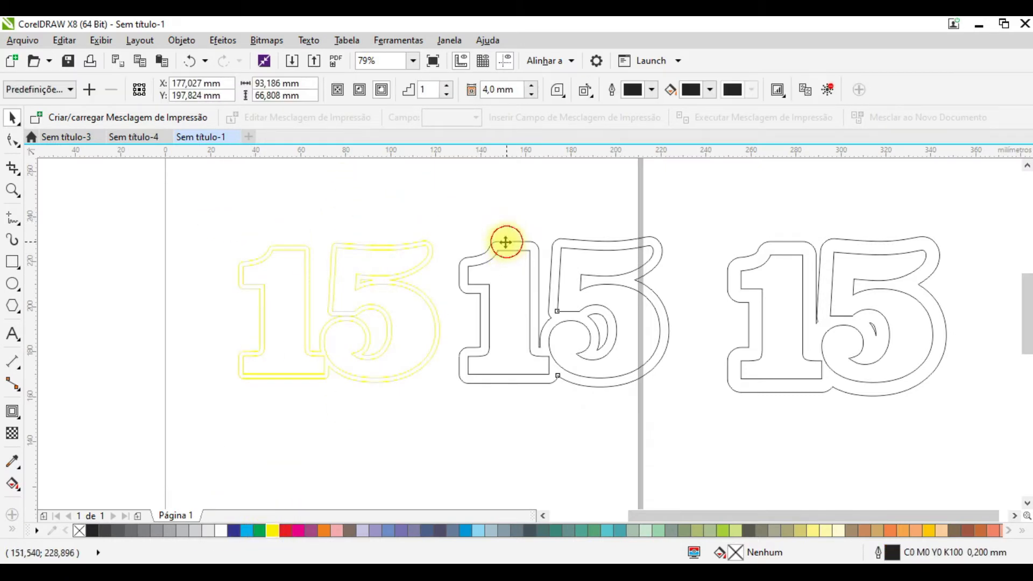
right_click(506, 243)
left_click(532, 270)
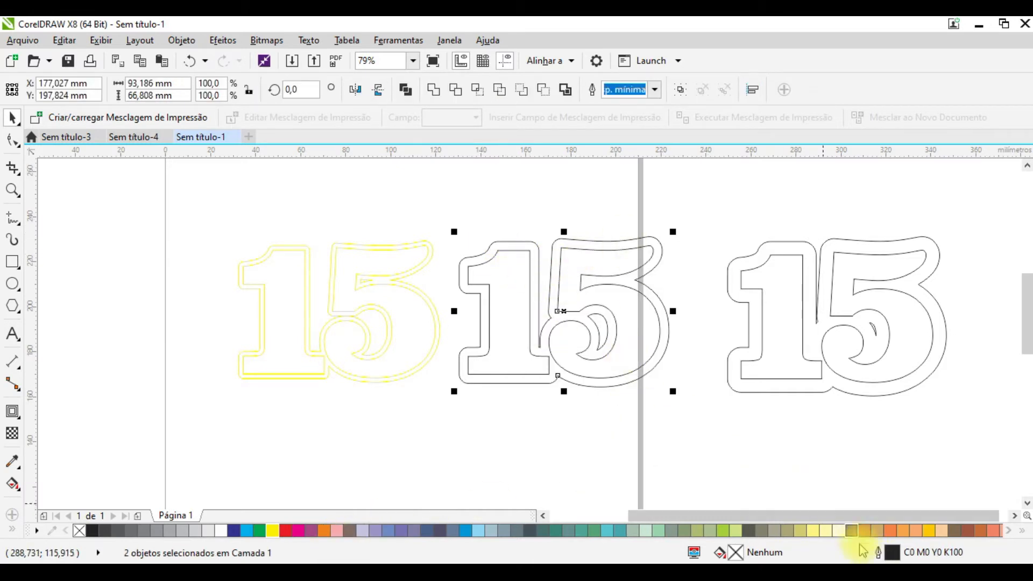
right_click(93, 531)
- Move the third "15" with the 6 mm contour up and closer to the middle one
left_click_drag(784, 261, 729, 240)
left_click(739, 227)
left_click(738, 226)
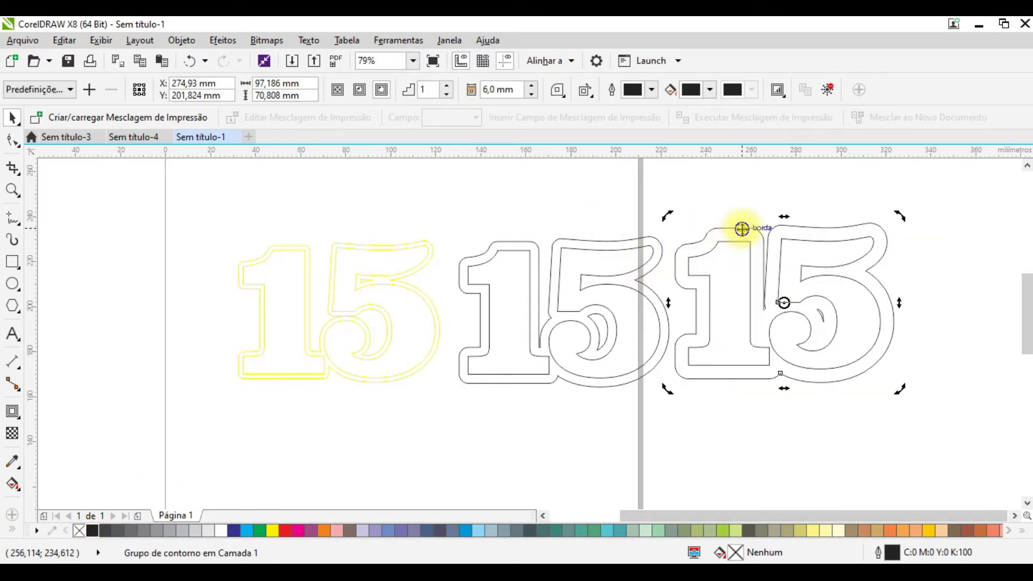
- Break apart the third "15" contour group and color both outlines orange (C:0 M:60 Y:80 K:0)
right_click(735, 225)
left_click(780, 252)
left_click_drag(666, 205, 925, 402)
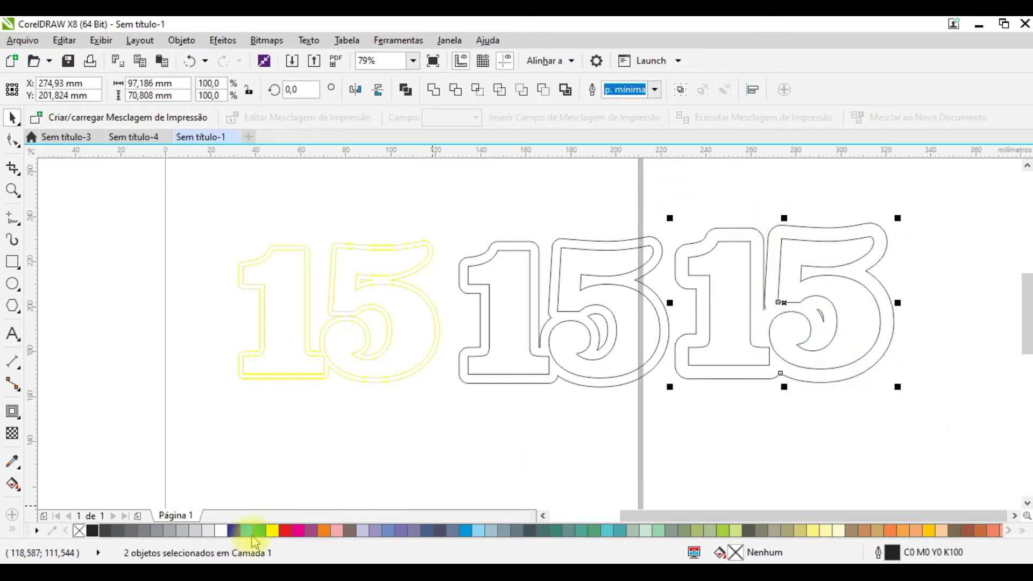
right_click(889, 532)
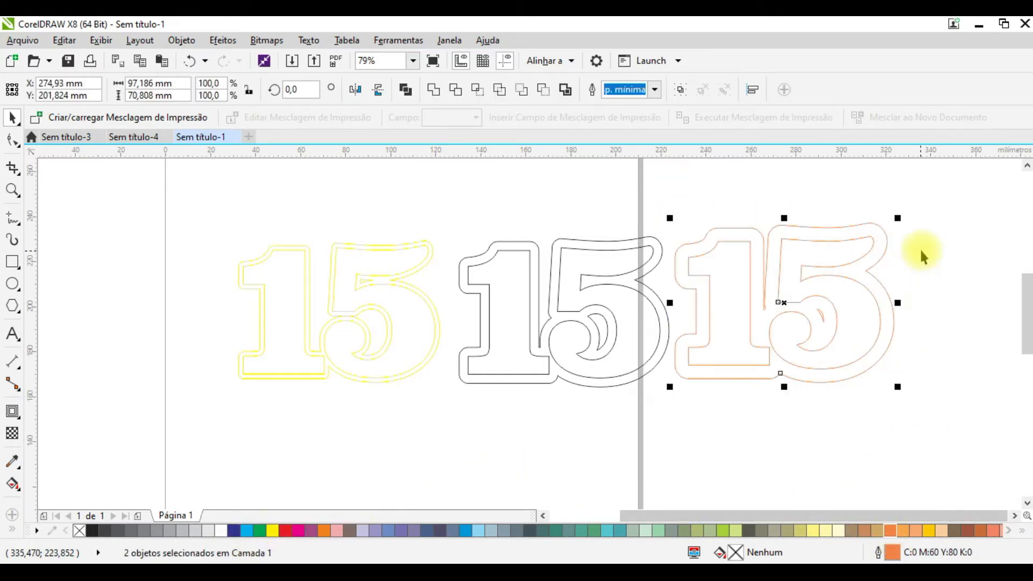
- Recolor both outlines of the first "15" to a deeper yellow (C:0 M:20 Y:100 K:0)
left_click(835, 253)
left_click_drag(217, 221, 448, 415)
left_click_drag(458, 211, 672, 428)
left_click_drag(676, 210, 911, 436)
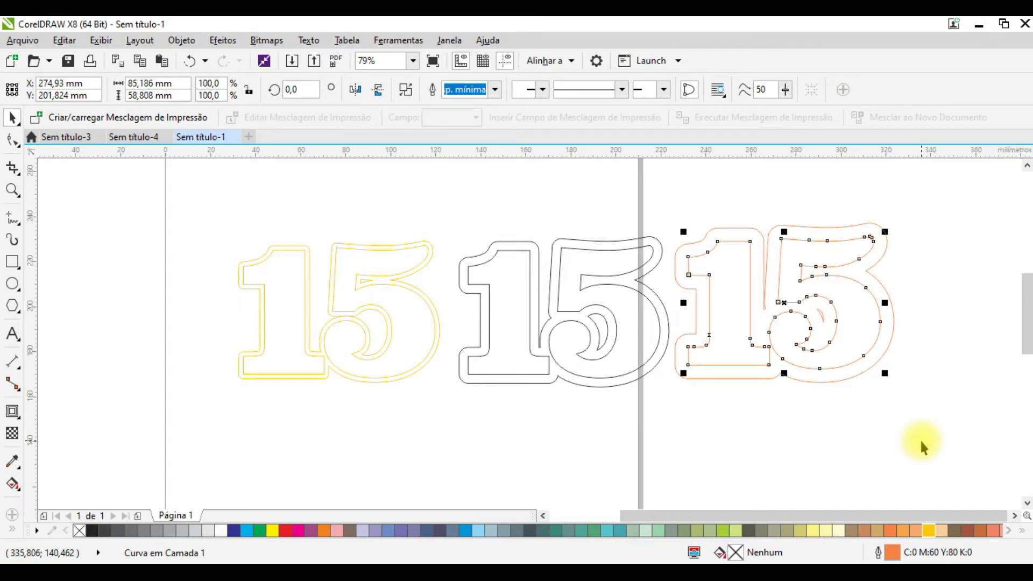
left_click(934, 237)
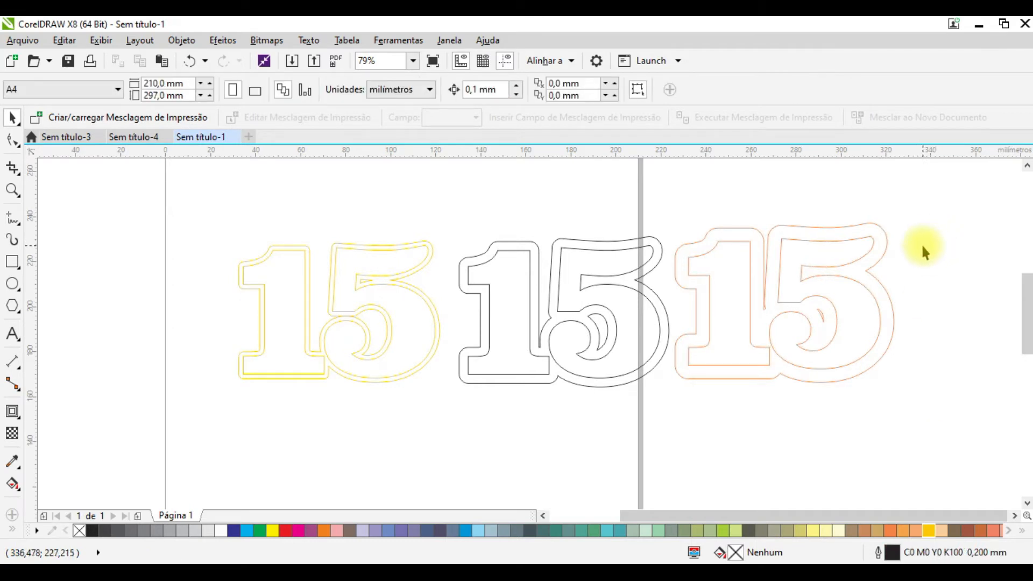
left_click_drag(215, 208, 438, 399)
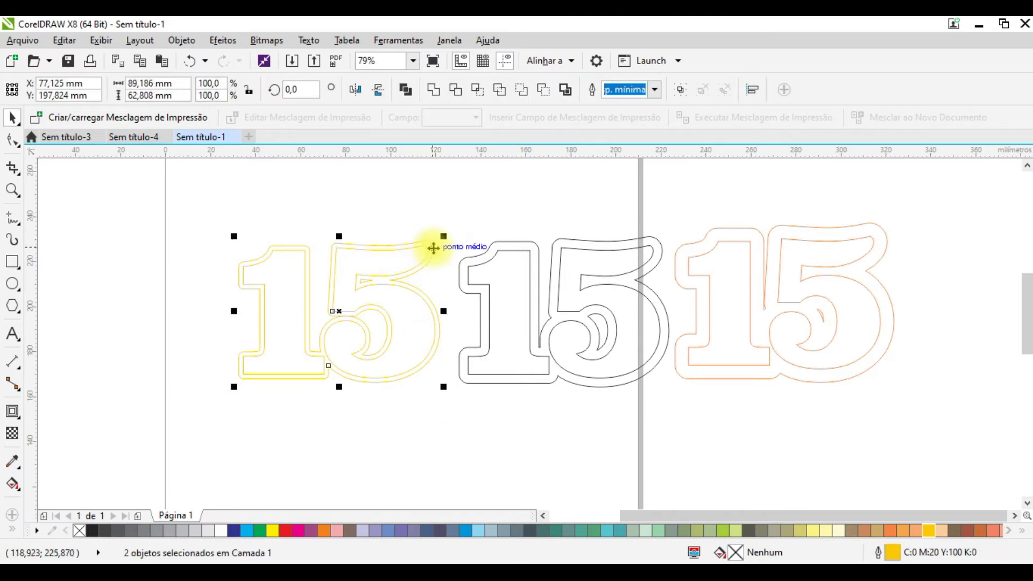
- Move the middle "15" outer contour down and to the right, and undo that move
left_click_drag(514, 242, 538, 279)
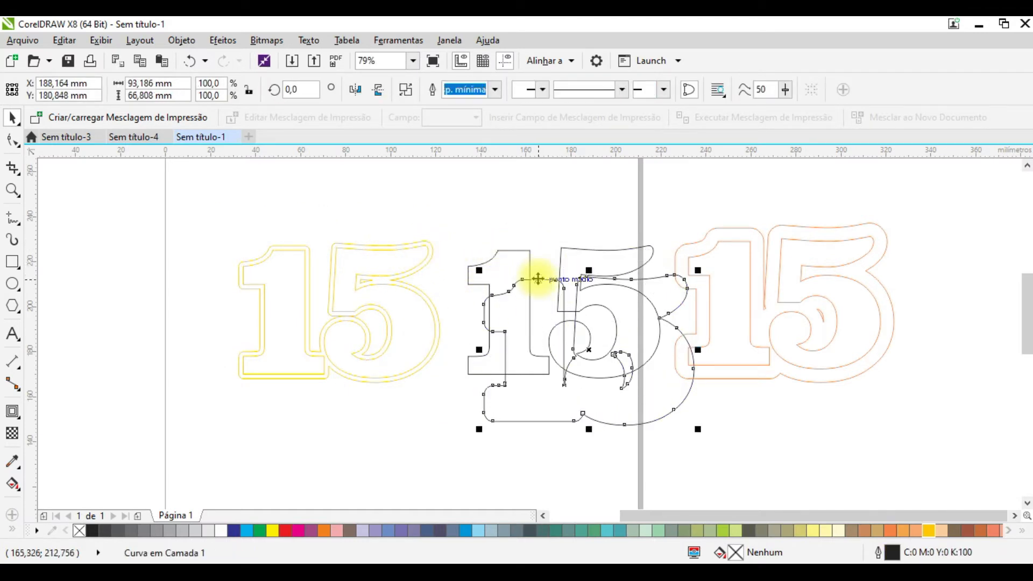
left_click(188, 61)
left_click(424, 255)
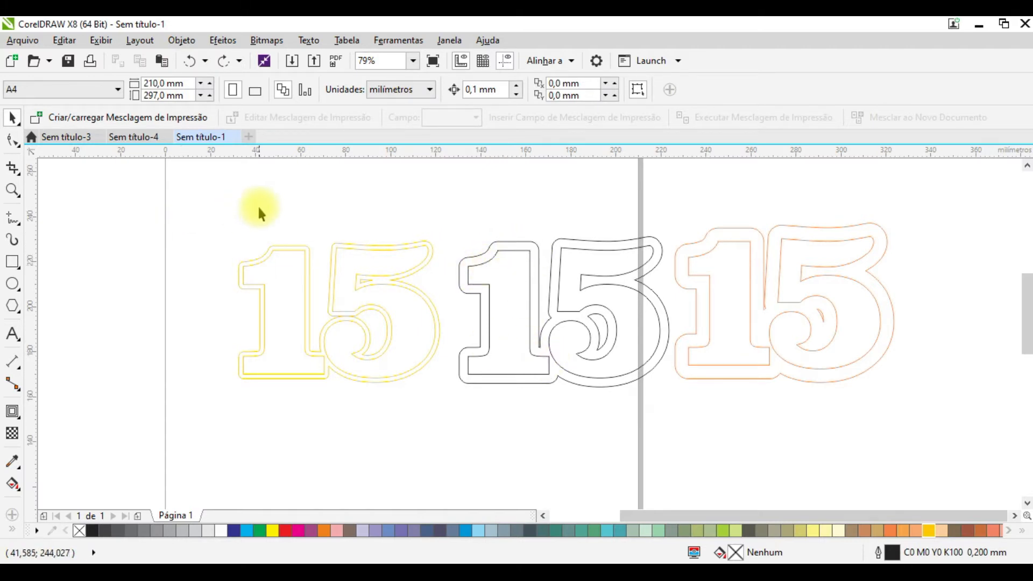
- Place a copy of the middle "15" outer contour about 67 mm directly below the original
left_click(500, 244)
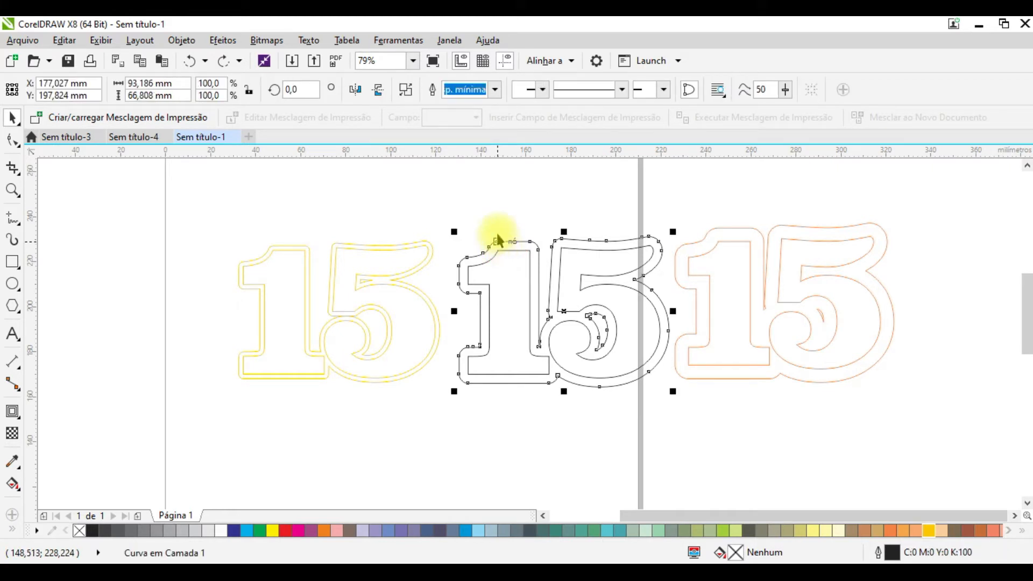
left_click(507, 212)
left_click(515, 243)
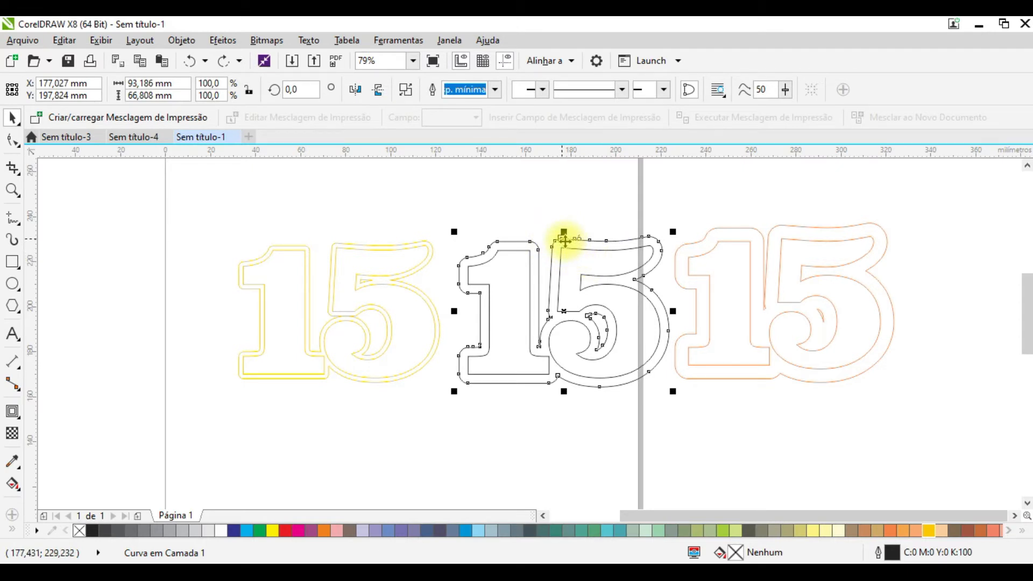
left_click_drag(564, 237, 563, 388)
mouse_move(1027, 299)
left_mouse_down()
mouse_move(1028, 315)
mouse_move(1025, 301)
left_mouse_up()
left_click(721, 427)
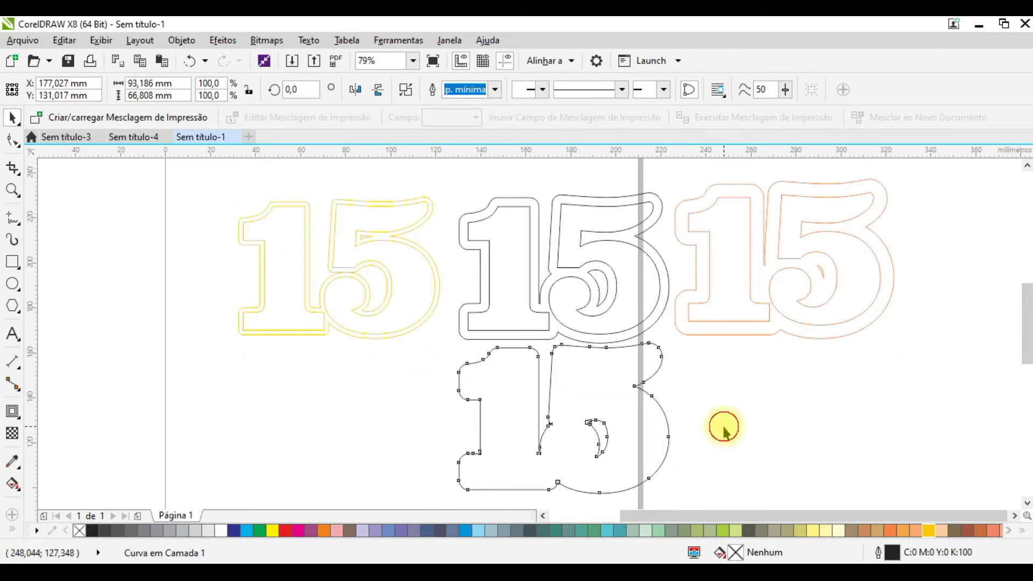
- Break apart the copied outer contour and delete the small crescent shape inside it
left_click(597, 424)
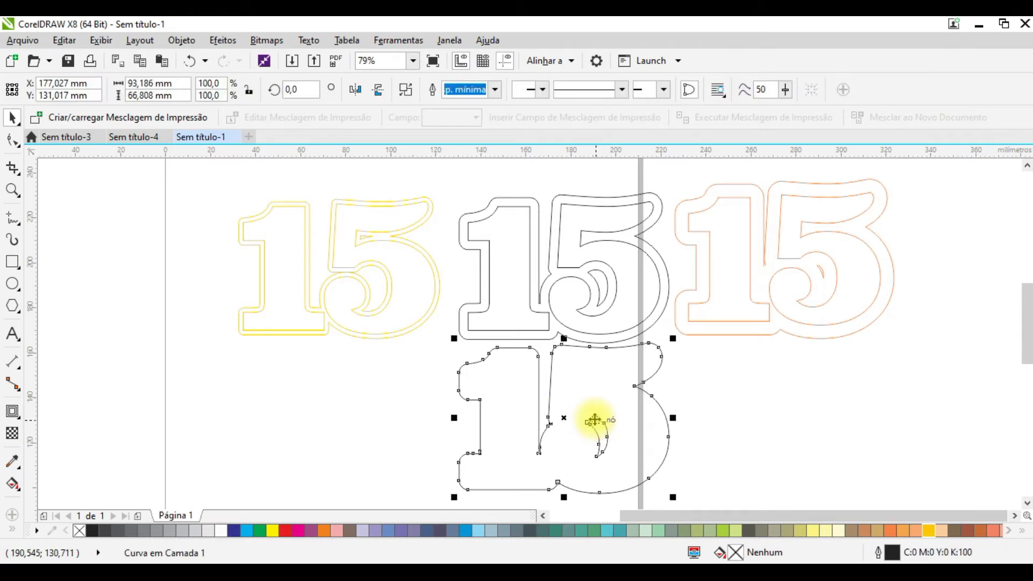
right_click(597, 423)
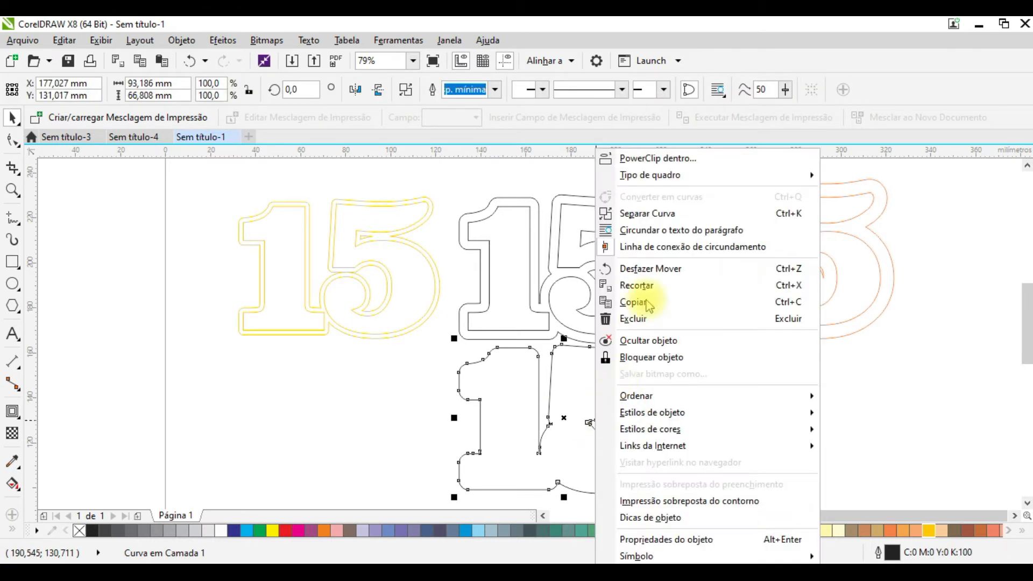
left_click(663, 213)
left_click(776, 436)
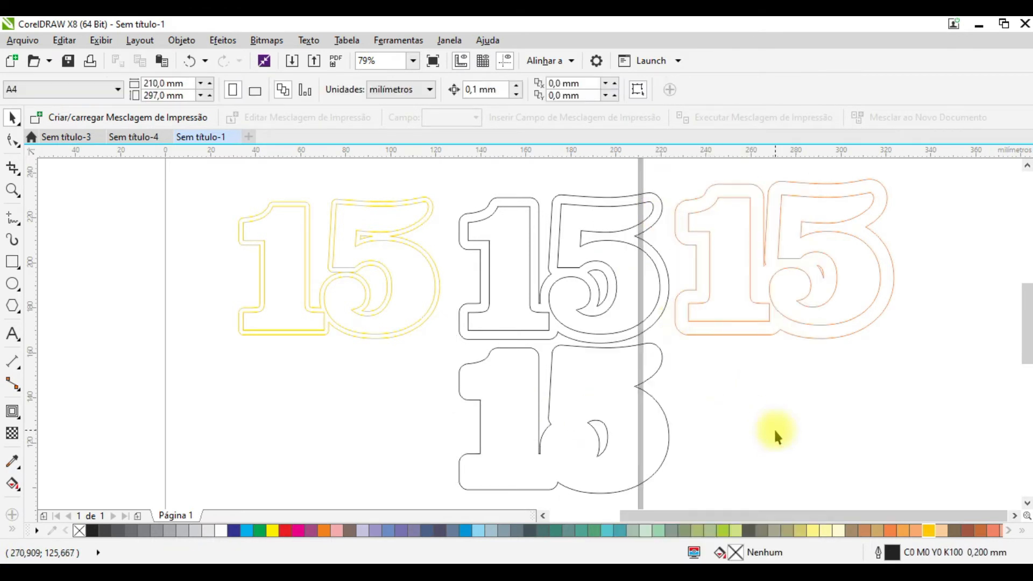
left_click(596, 429)
key("Delete")
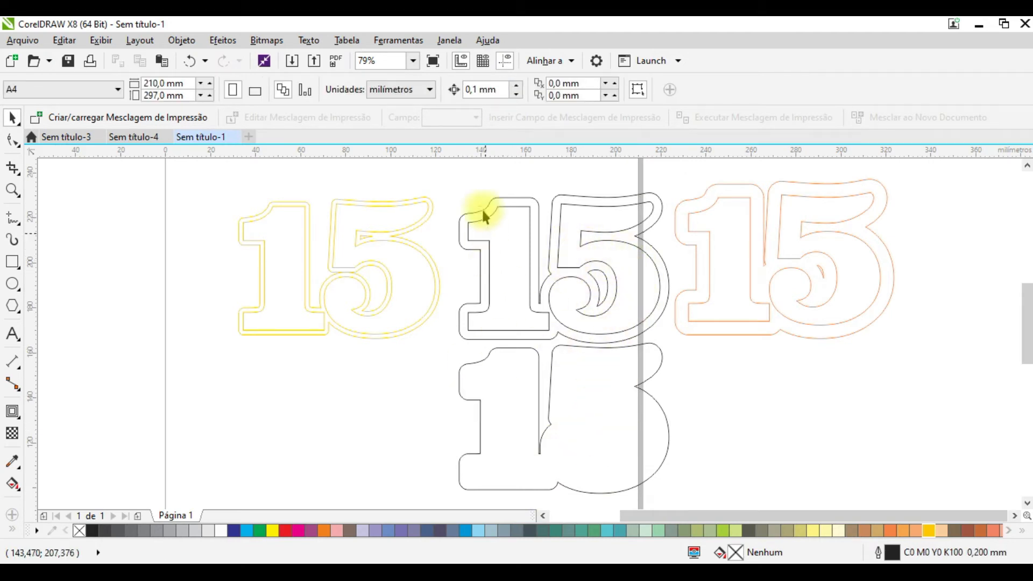
- Check the orange "15" outer contour and inner numeral by selecting each in turn
left_click(729, 184)
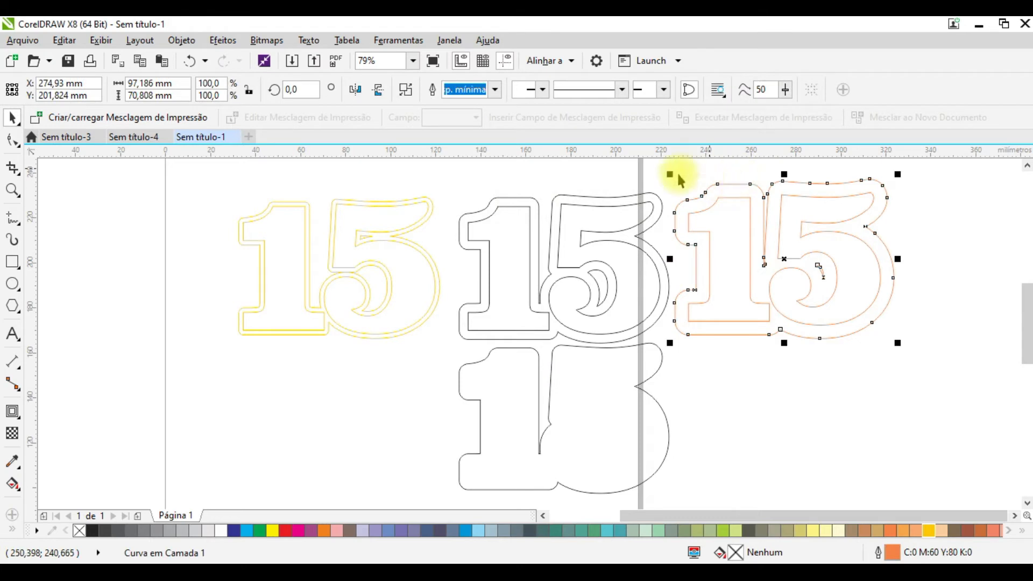
left_click(742, 199)
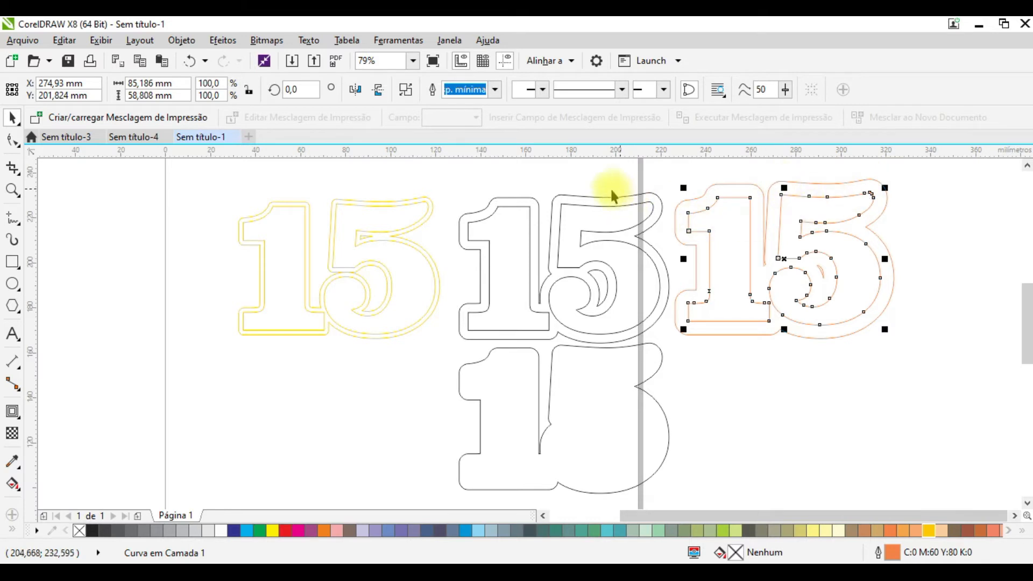
- Check that the orange "15" consists of two separate curves by selecting its outer contour and both curves together
left_click(716, 184)
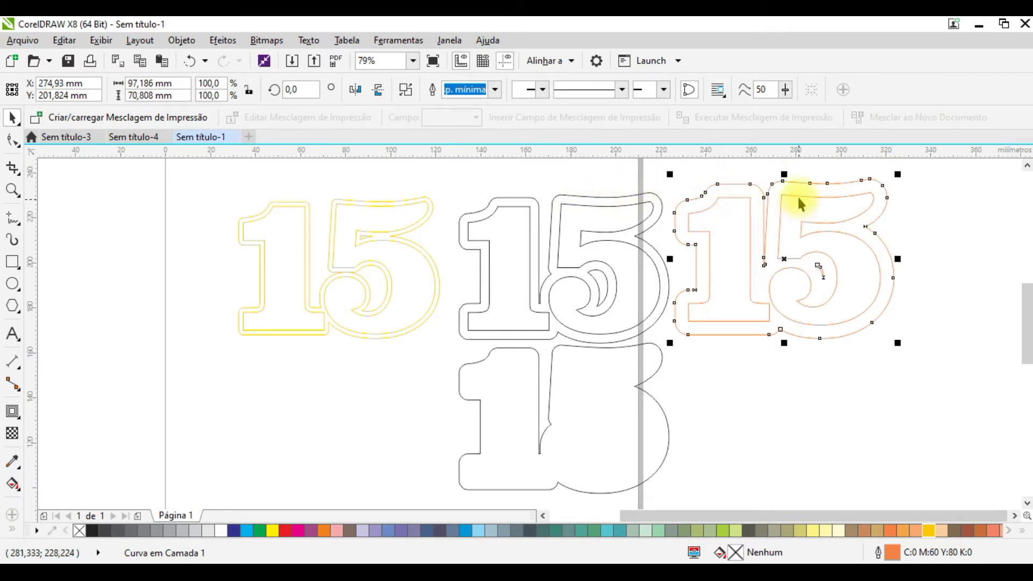
left_click(728, 196, "shift")
left_click(931, 222)
left_click_drag(666, 169, 919, 362)
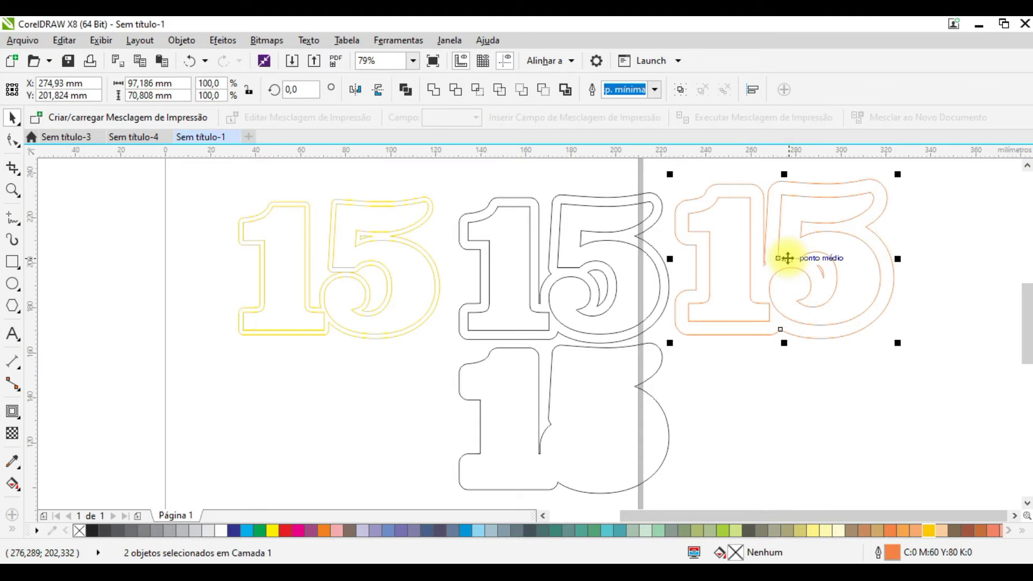
left_click(941, 231)
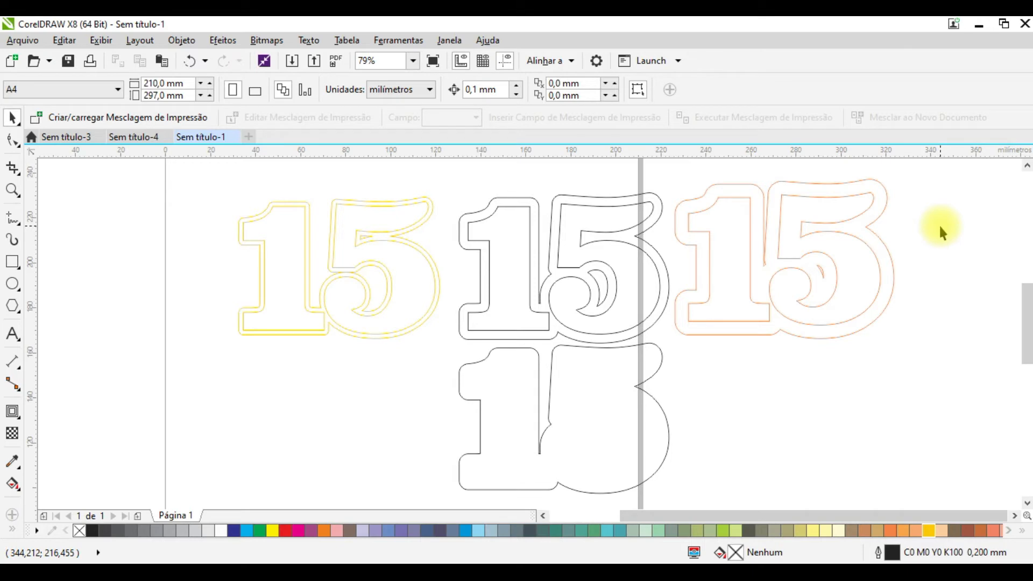
- Place a copy of the orange "15" outer contour about 73 mm directly below the original
left_click(718, 188)
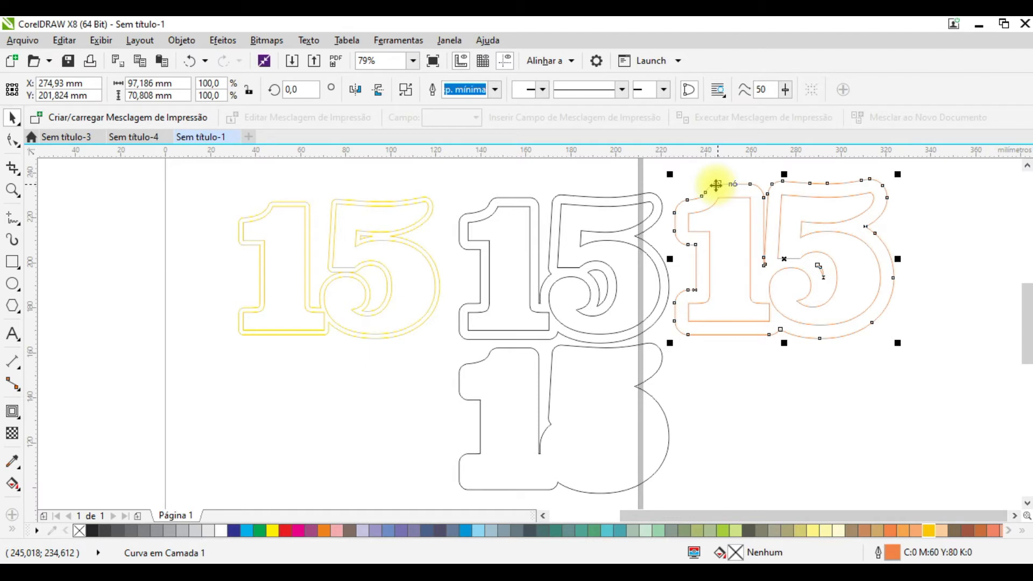
left_click_drag(716, 185, 723, 352)
right_click(723, 352)
- Break apart the copied orange outer contour and delete the small crescent shape inside it
left_click_drag(1026, 301, 1027, 323)
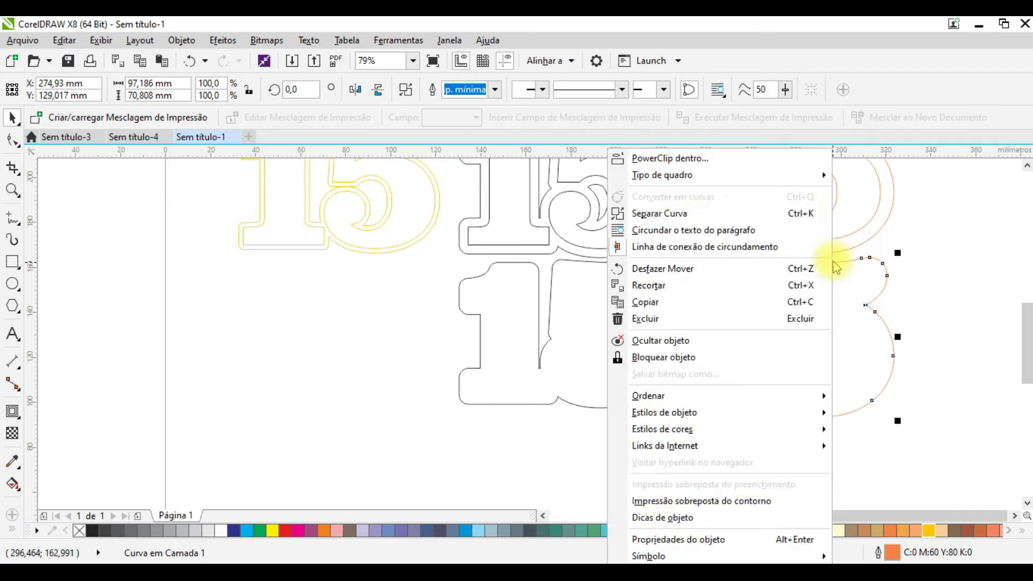
right_click(835, 261)
left_click(705, 214)
left_click(792, 336)
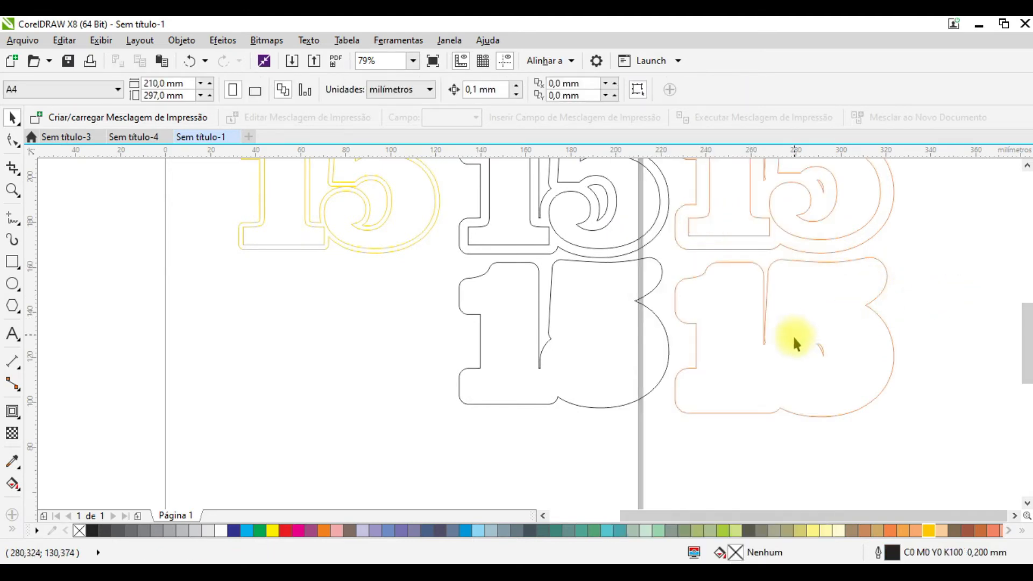
left_click(820, 345)
key("Delete")
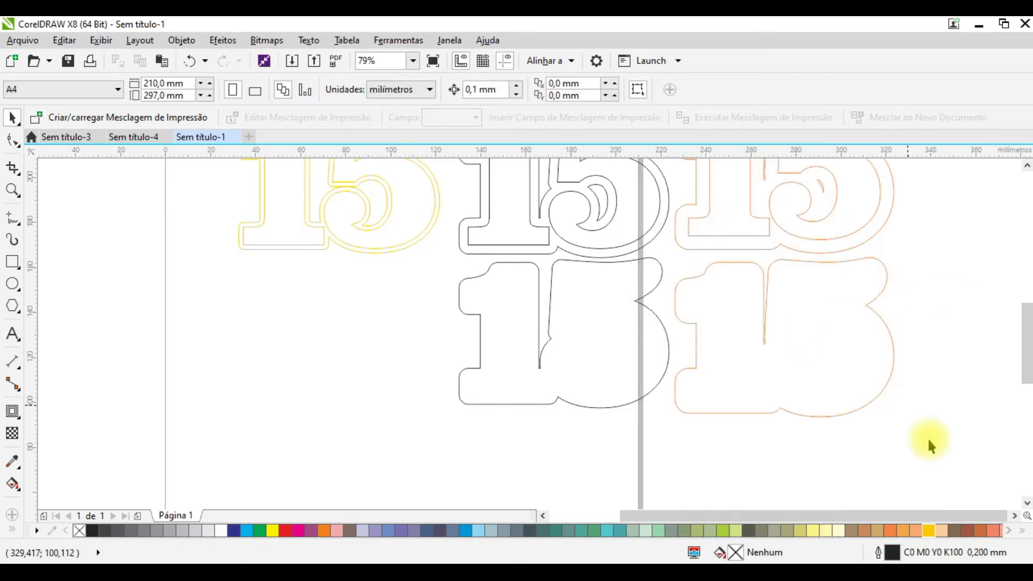
- Break apart the outer contour of the original orange "15" and delete its small inner crescent
left_click_drag(1025, 380, 1022, 367)
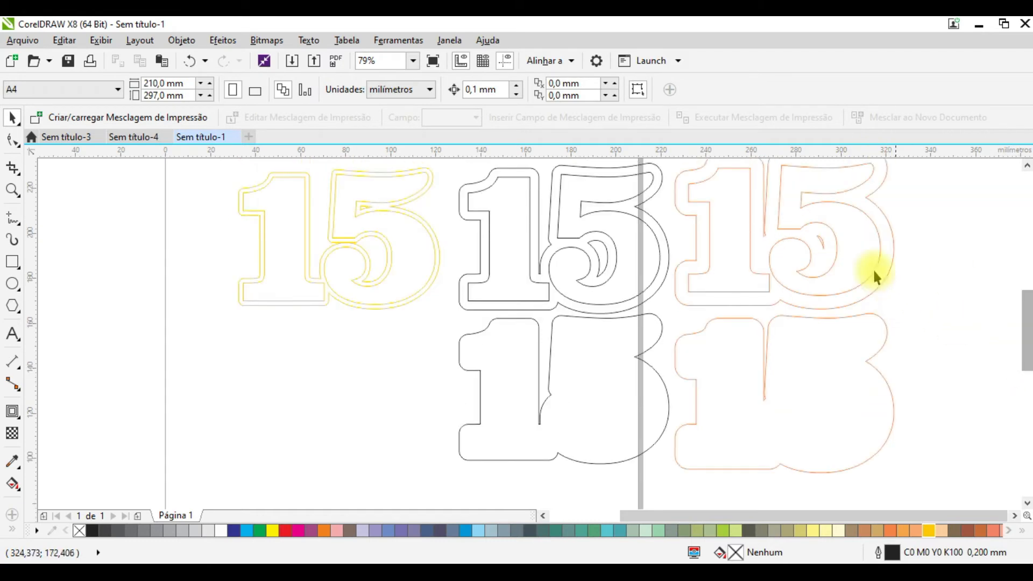
left_click(818, 241)
right_click(818, 234)
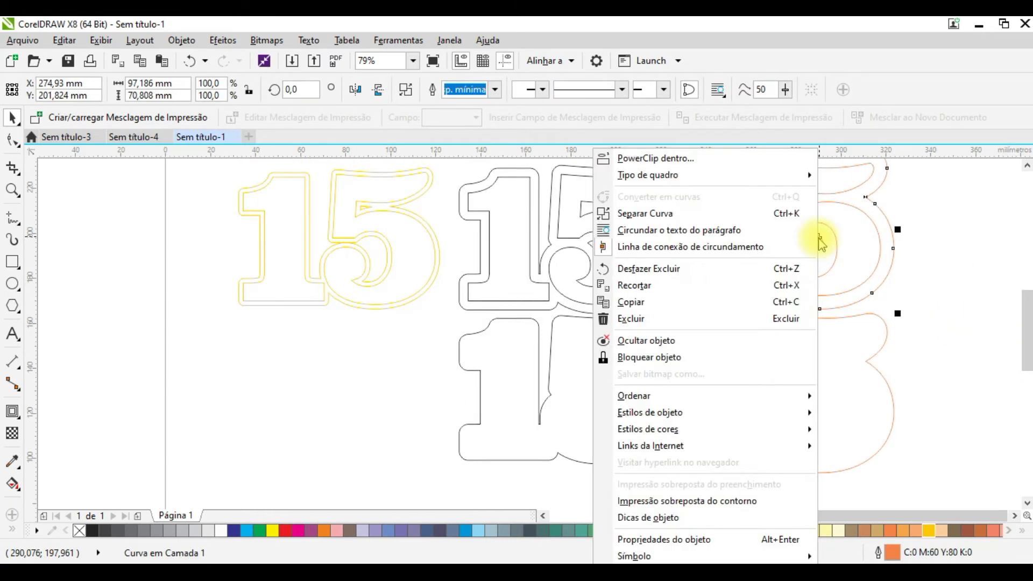
left_click(646, 213)
left_click(824, 238)
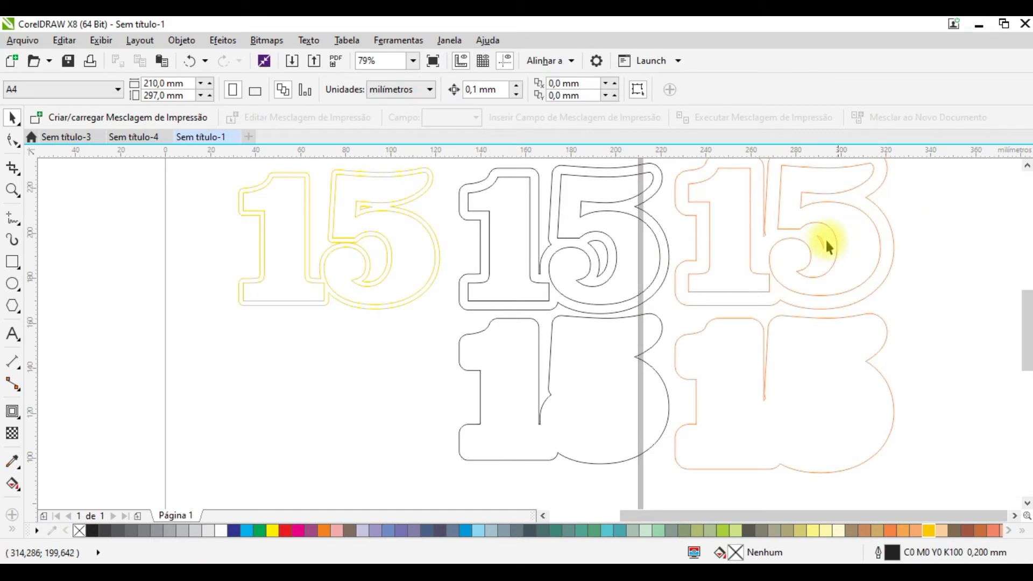
left_click(819, 238)
key("Delete")
left_click_drag(933, 312, 669, 183)
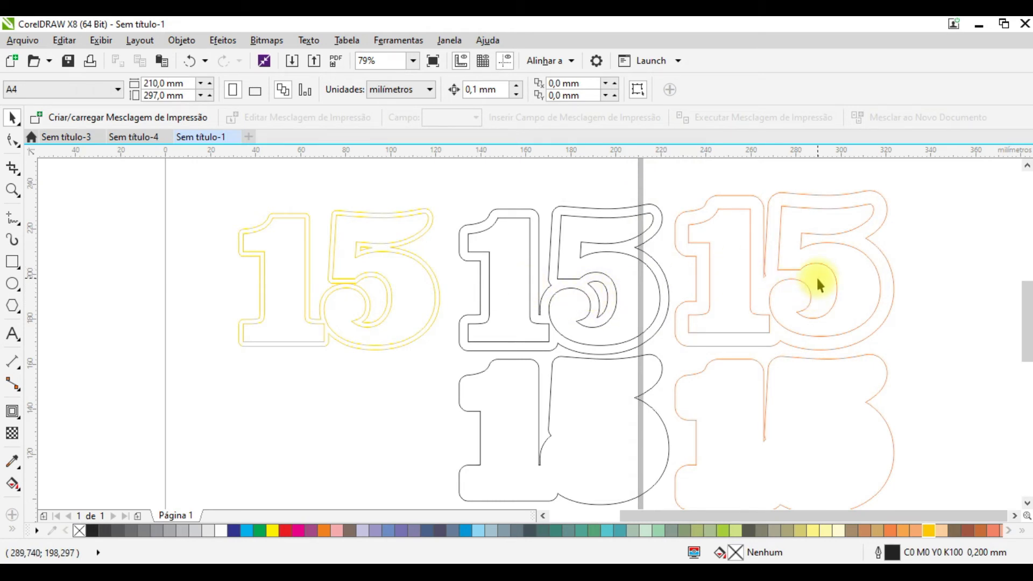
left_click_drag(1025, 293, 1028, 316)
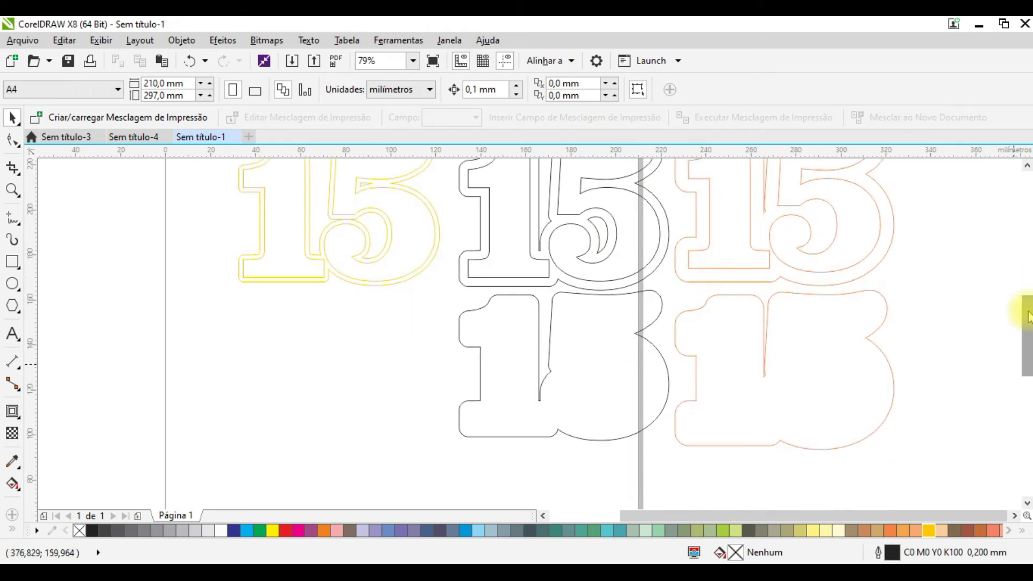
left_click(1025, 333)
left_click_drag(1025, 333, 1024, 316)
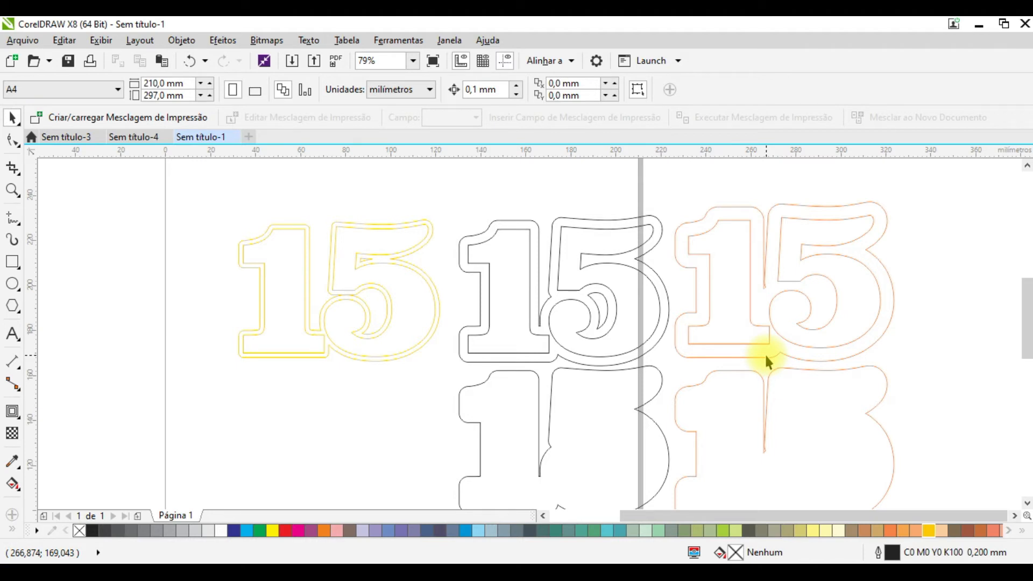
scroll(1027, 300, "down", 1)
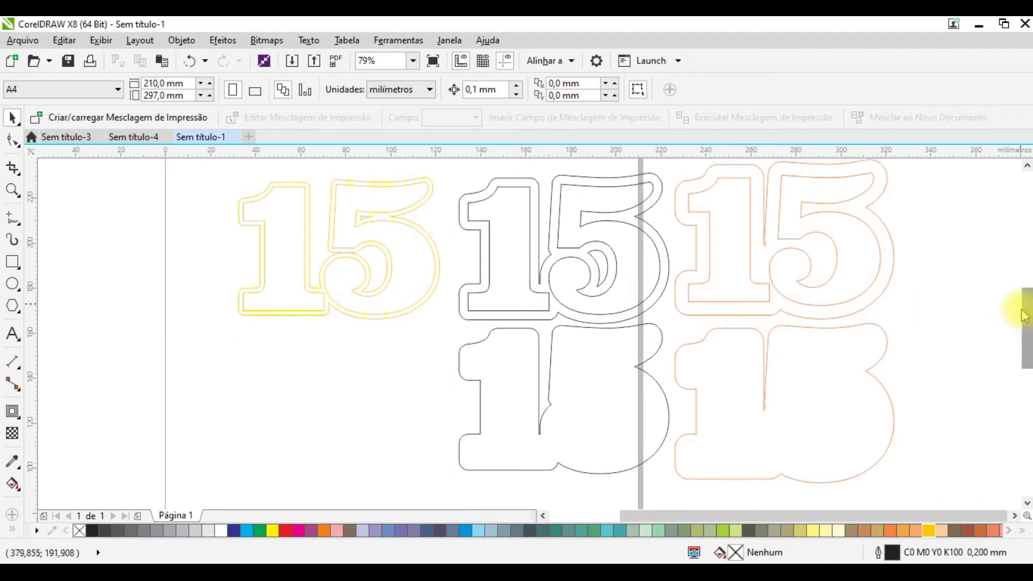